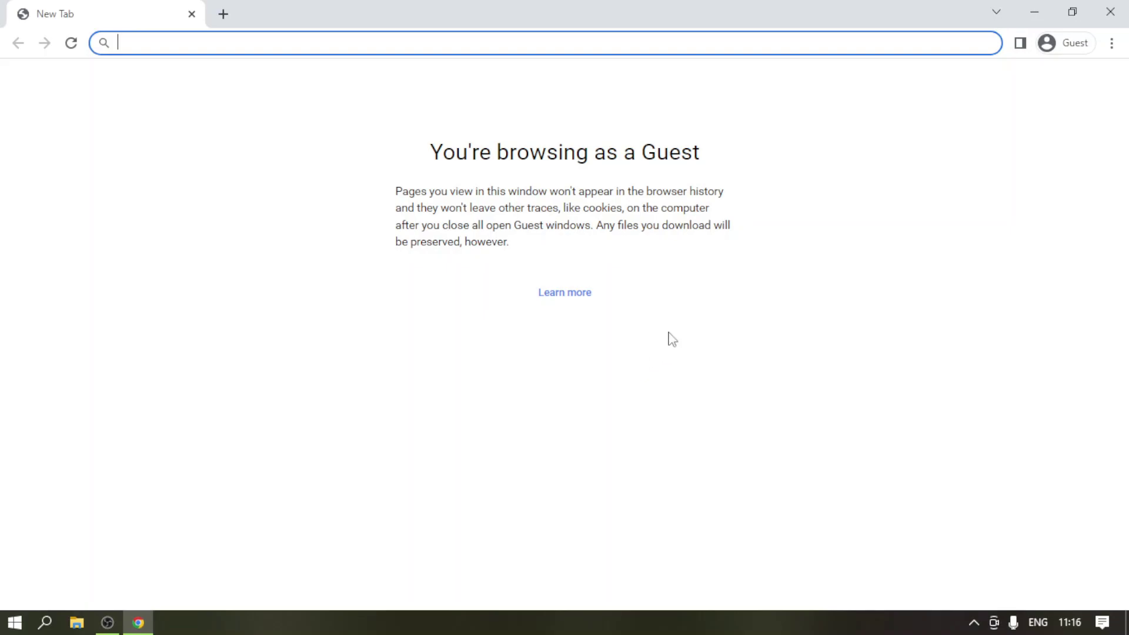
- Search the web for "istem" and open the I-STEM website
type("i")
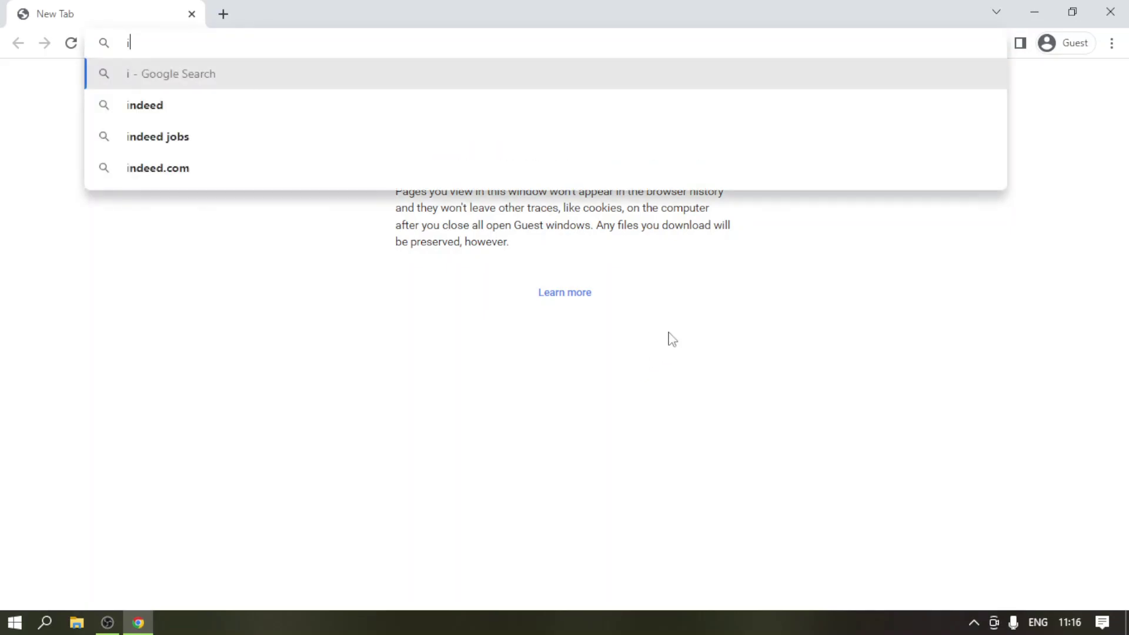
type("stemk")
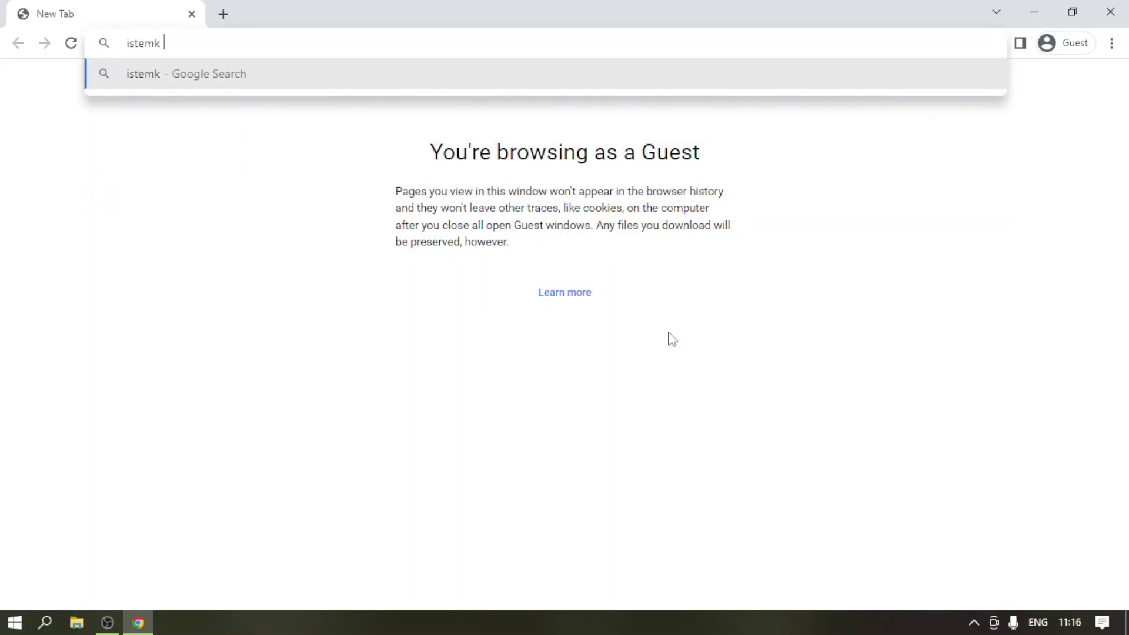
key("BackSpace")
key("Return")
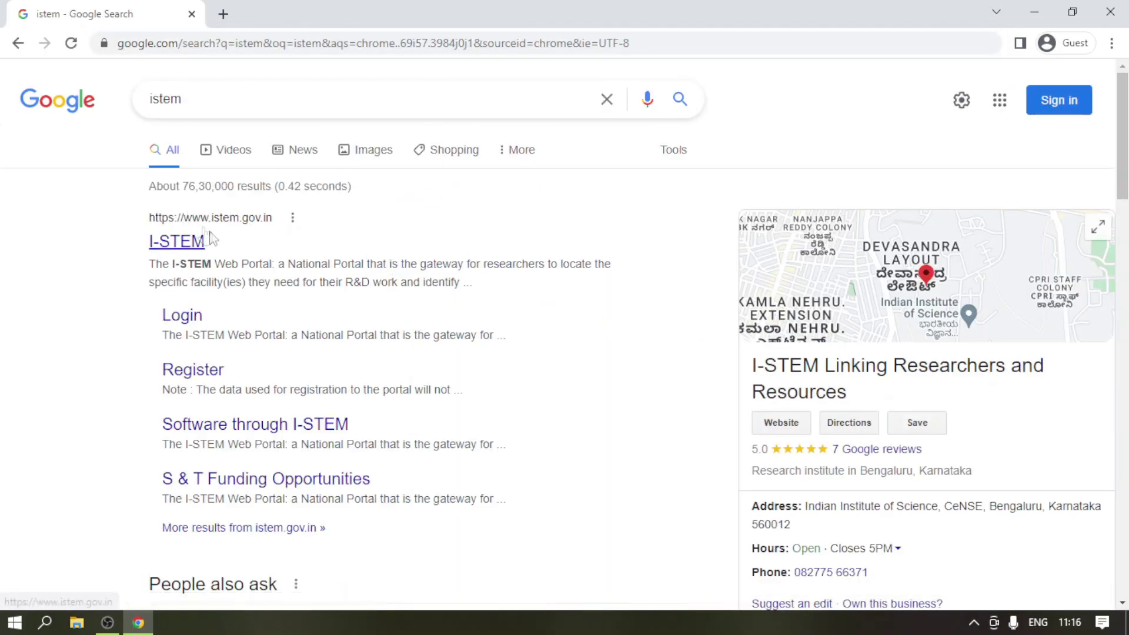
left_click(189, 243)
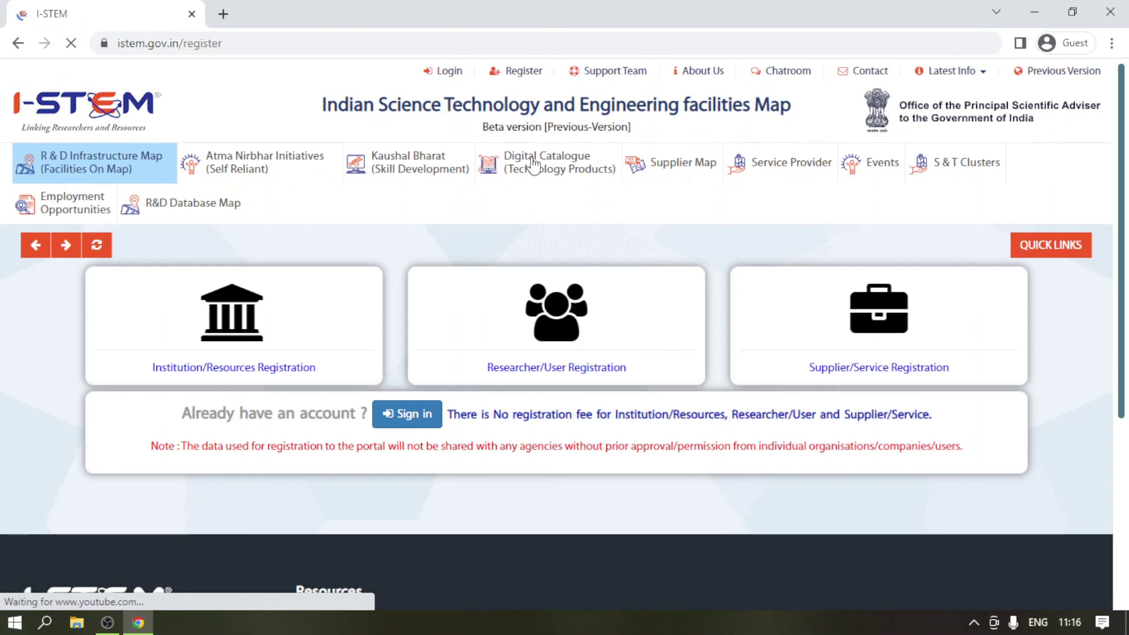
- Open the Researcher/User Registration form and review its personal, other details and academic information sections
left_click(555, 368)
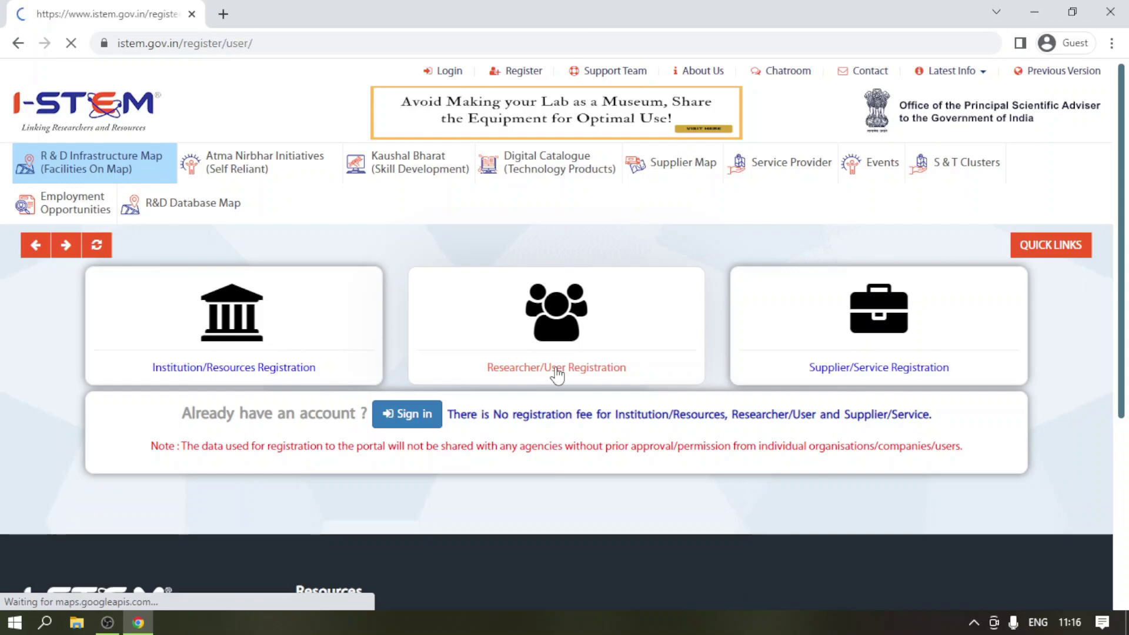
scroll(557, 374, "down", 3)
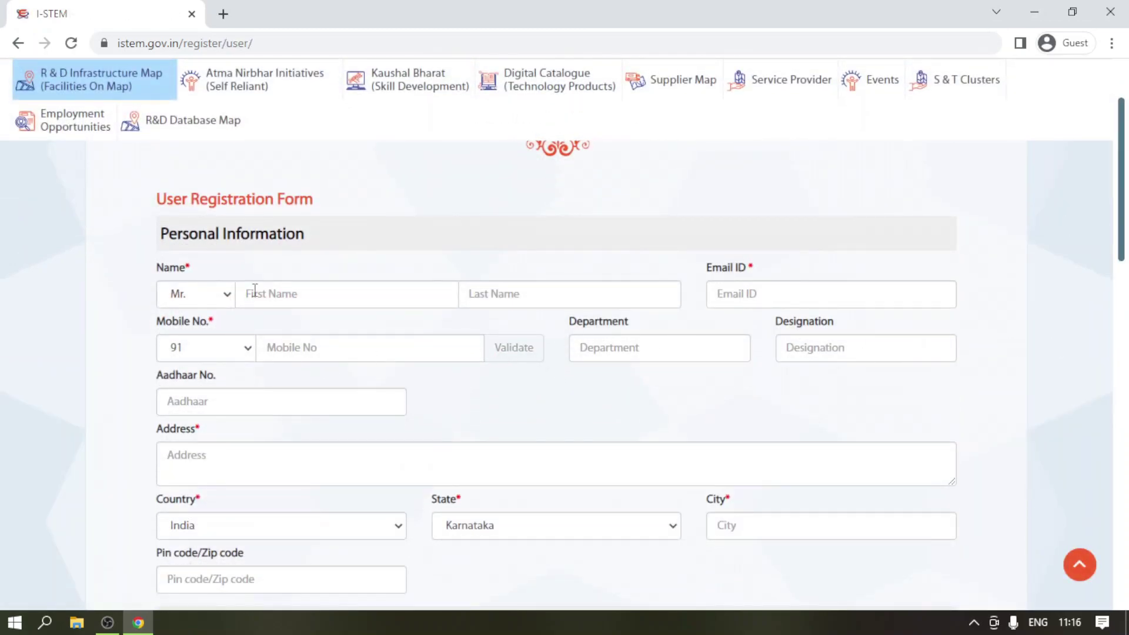
scroll(258, 285, "down", 9)
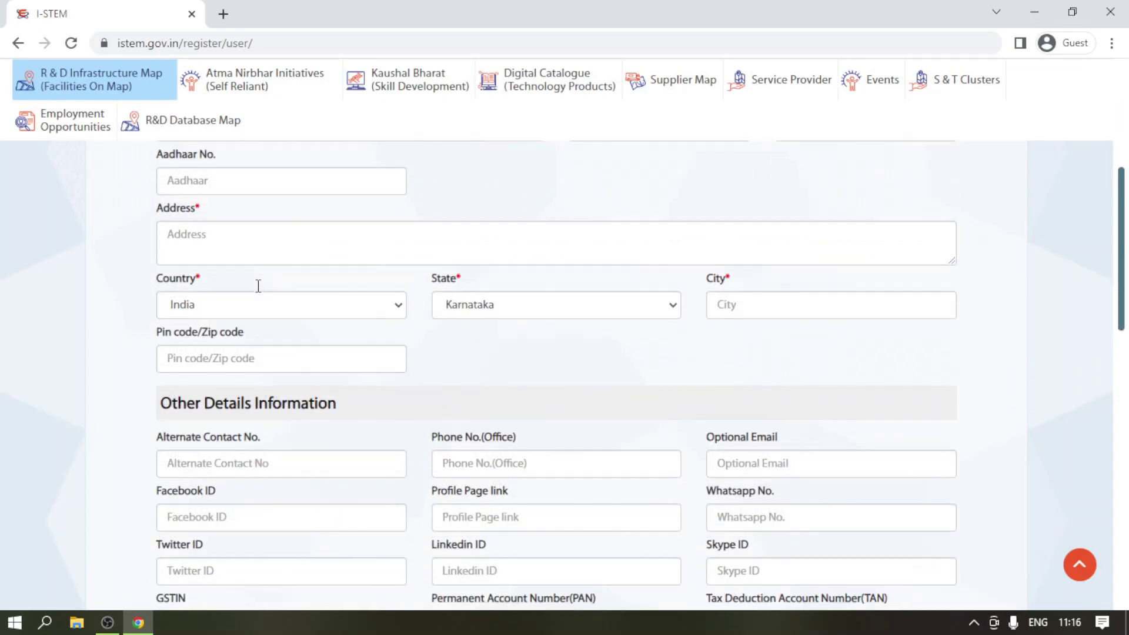
scroll(263, 251, "up", 2)
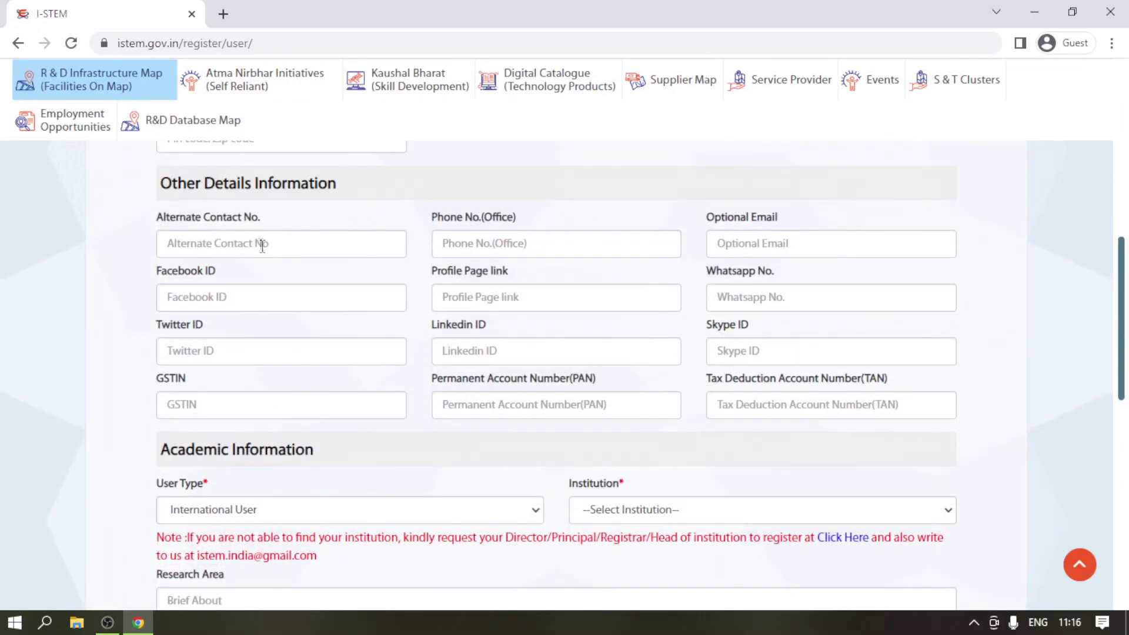
scroll(423, 323, "down", 5)
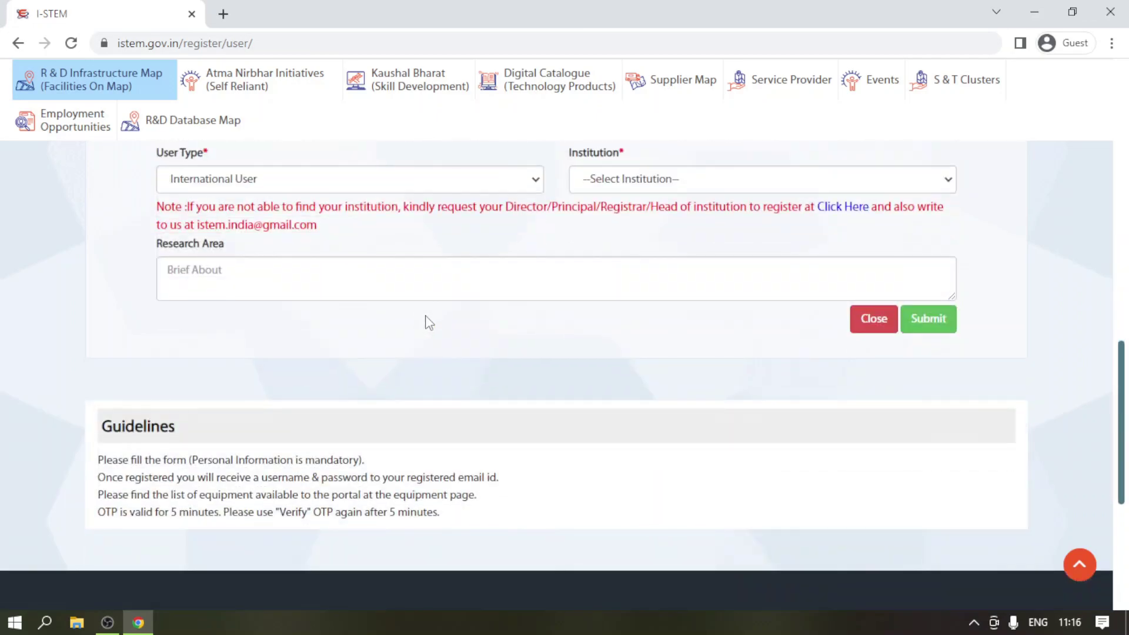
scroll(426, 322, "down", 2)
scroll(424, 320, "up", 2)
- Set the user type to Academic User and the institution to VIT University Chennai in the registration form
left_click(356, 188)
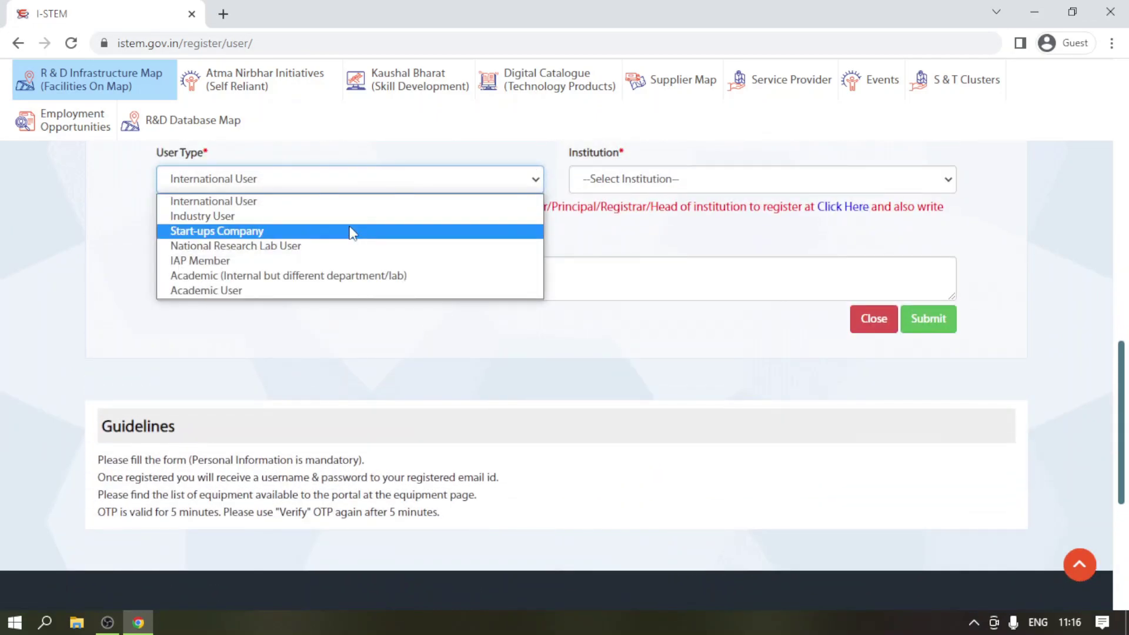
left_click(339, 289)
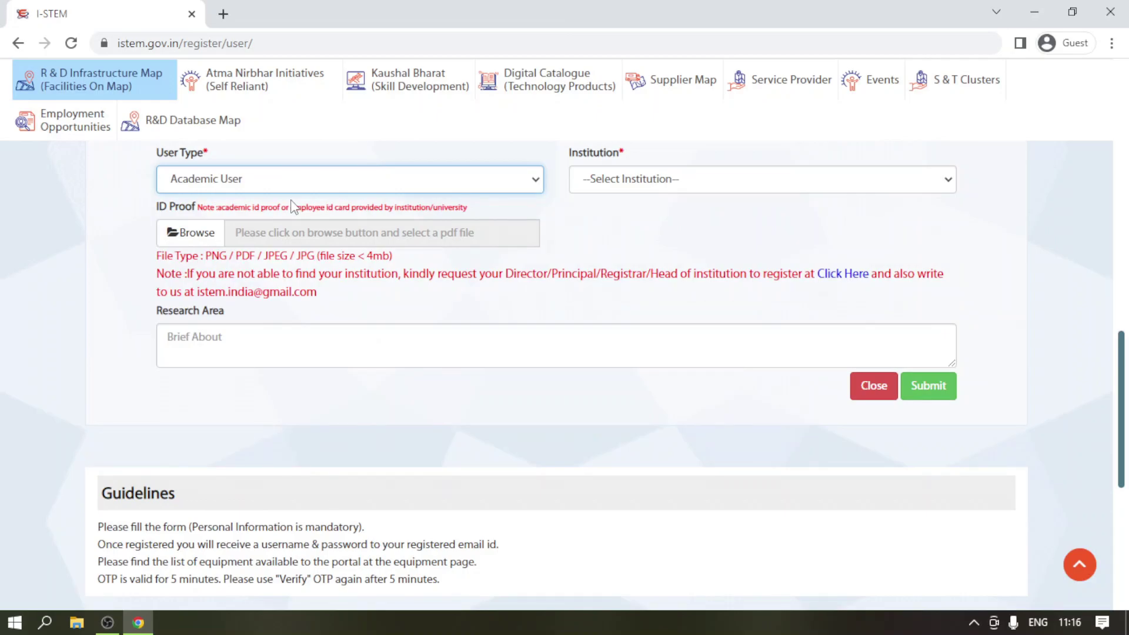
left_click(614, 178)
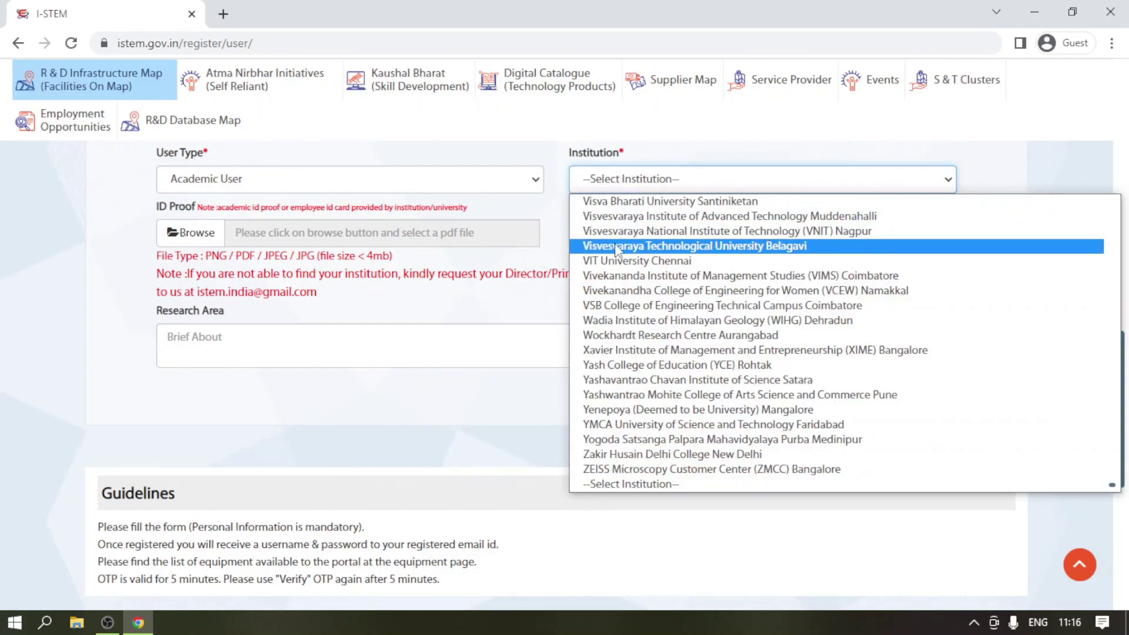
left_click(618, 262)
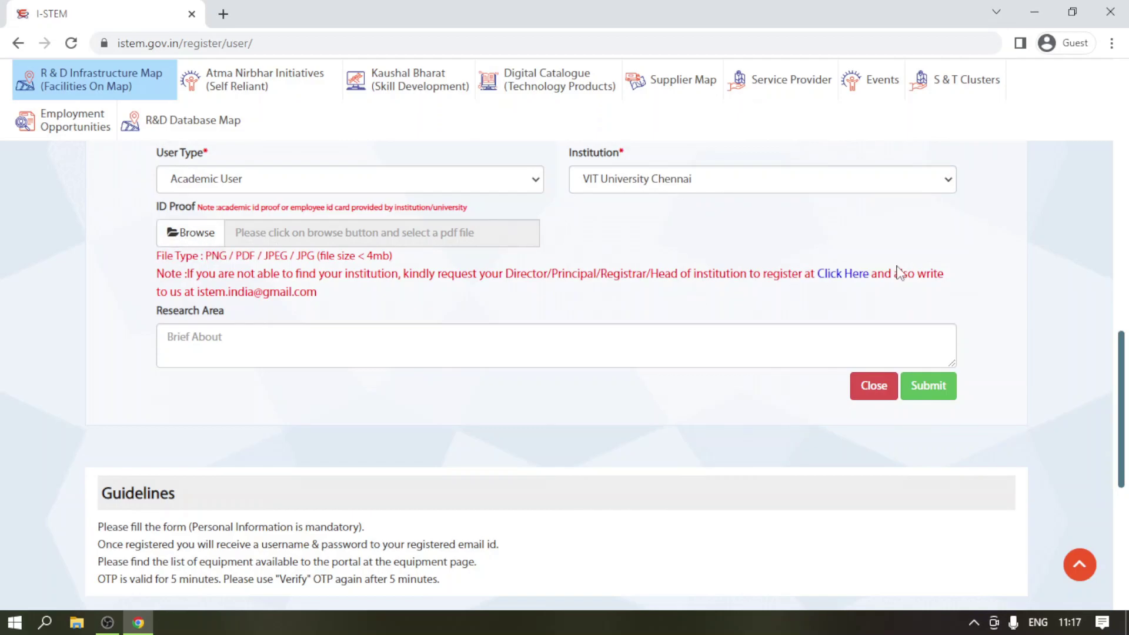
scroll(705, 272, "up", 8)
scroll(706, 272, "down", 8)
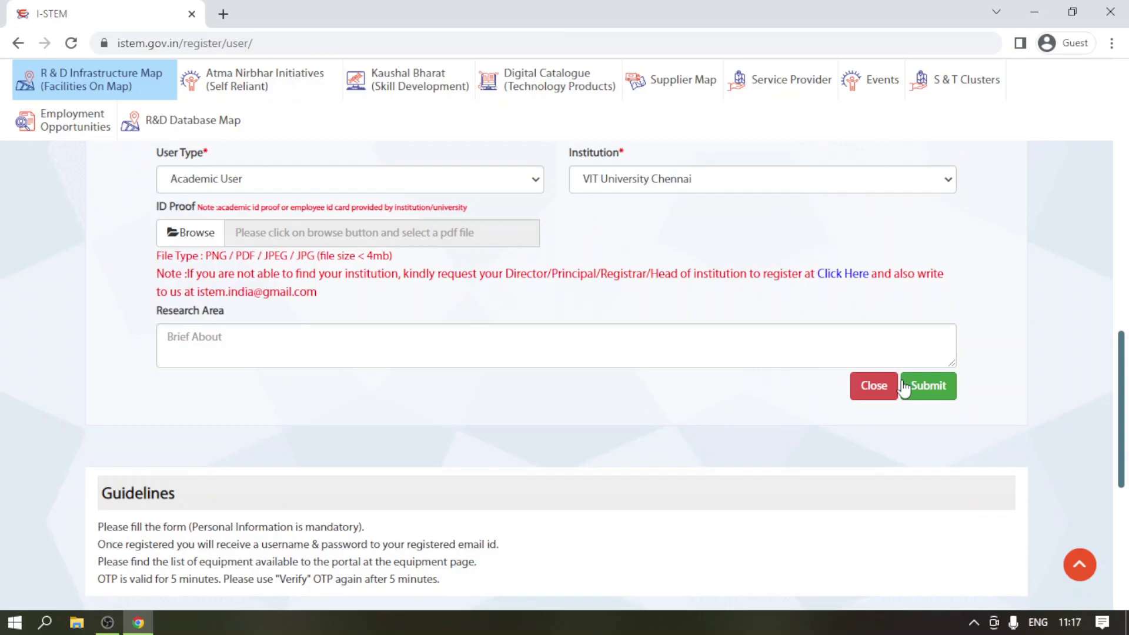
scroll(904, 388, "up", 5)
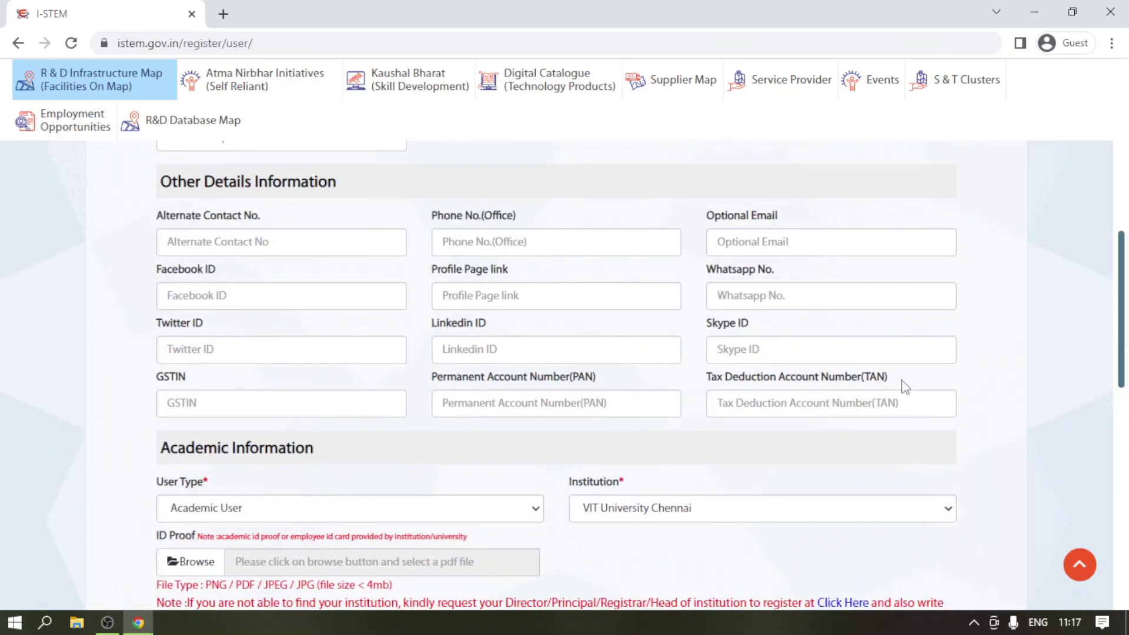
scroll(908, 376, "up", 3)
scroll(910, 347, "down", 4)
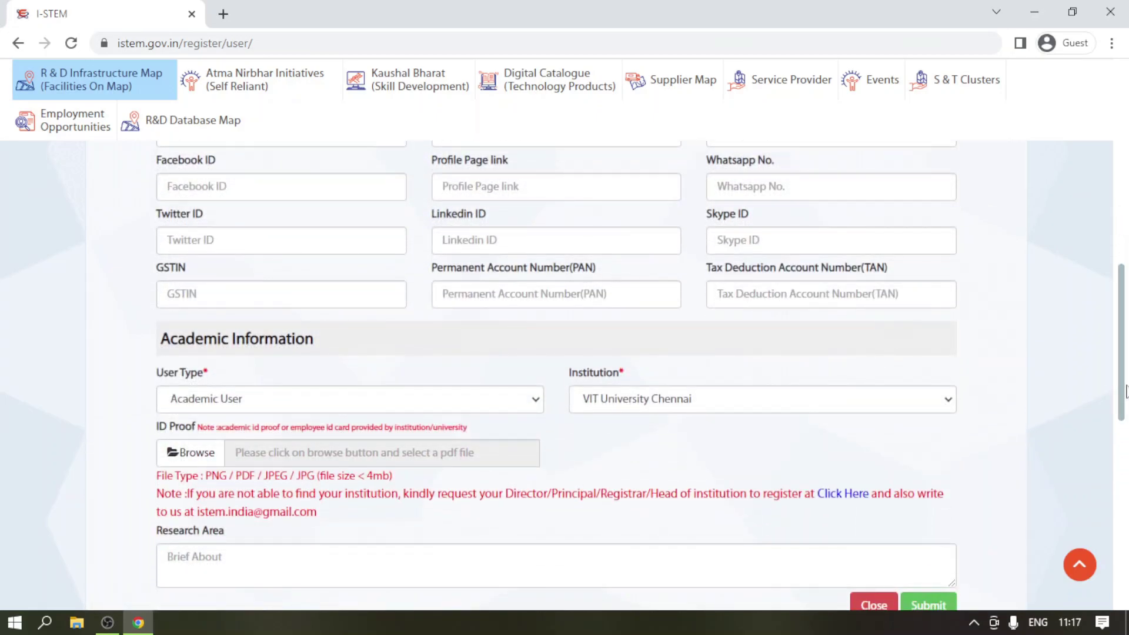
- Open the portal's login page and log in with the account credentials and the captcha code
left_click_drag(1118, 351, 1119, 151)
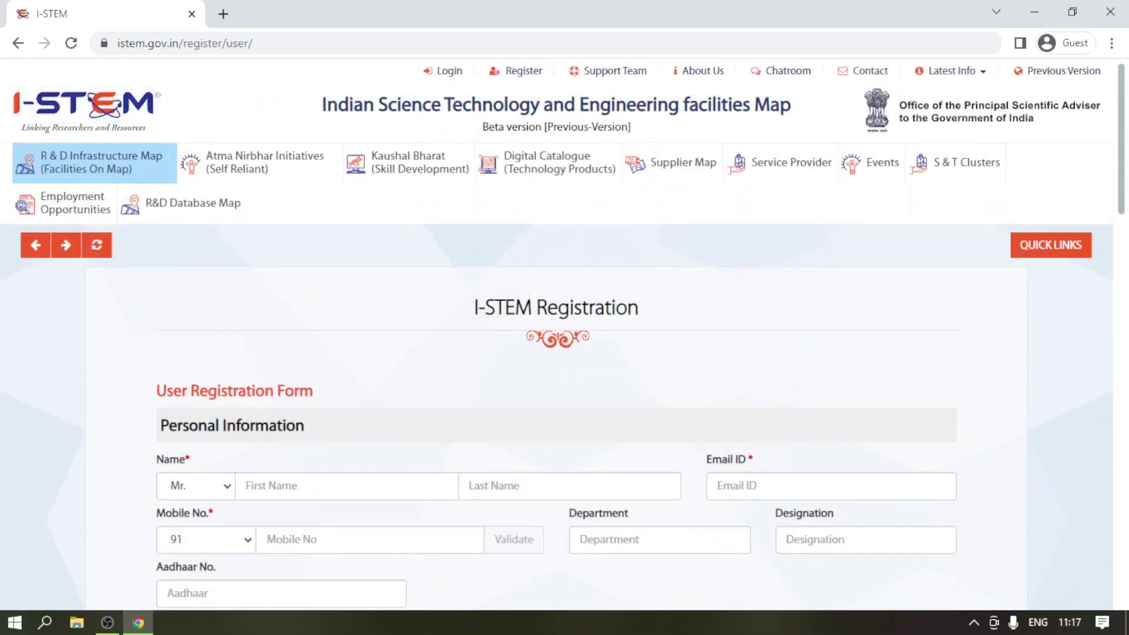
left_click(456, 76)
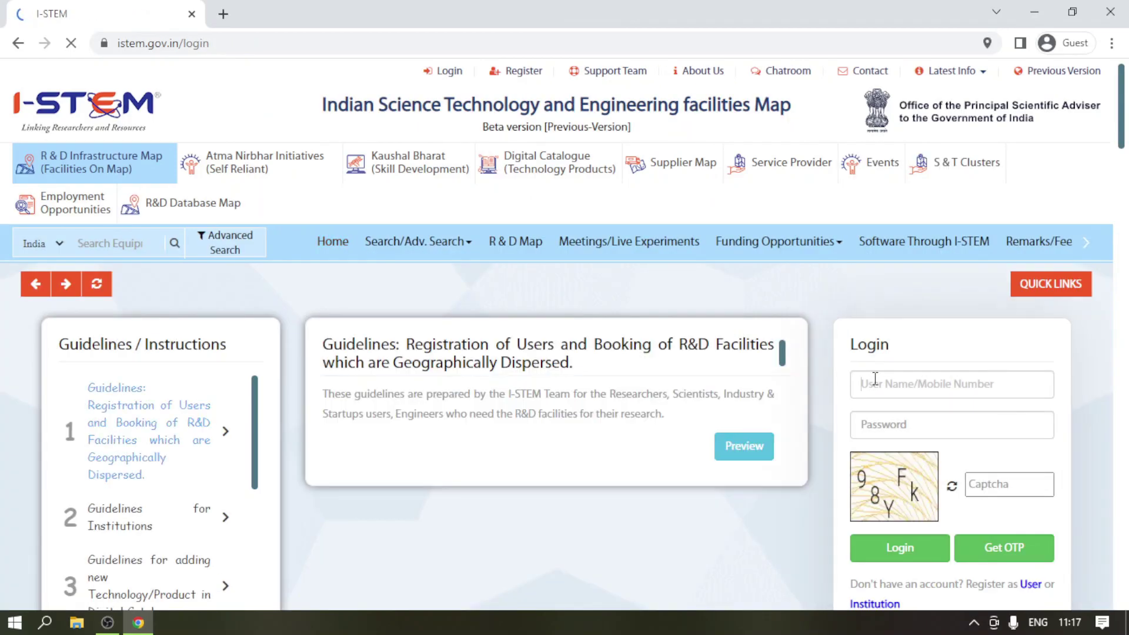
scroll(736, 360, "down", 5)
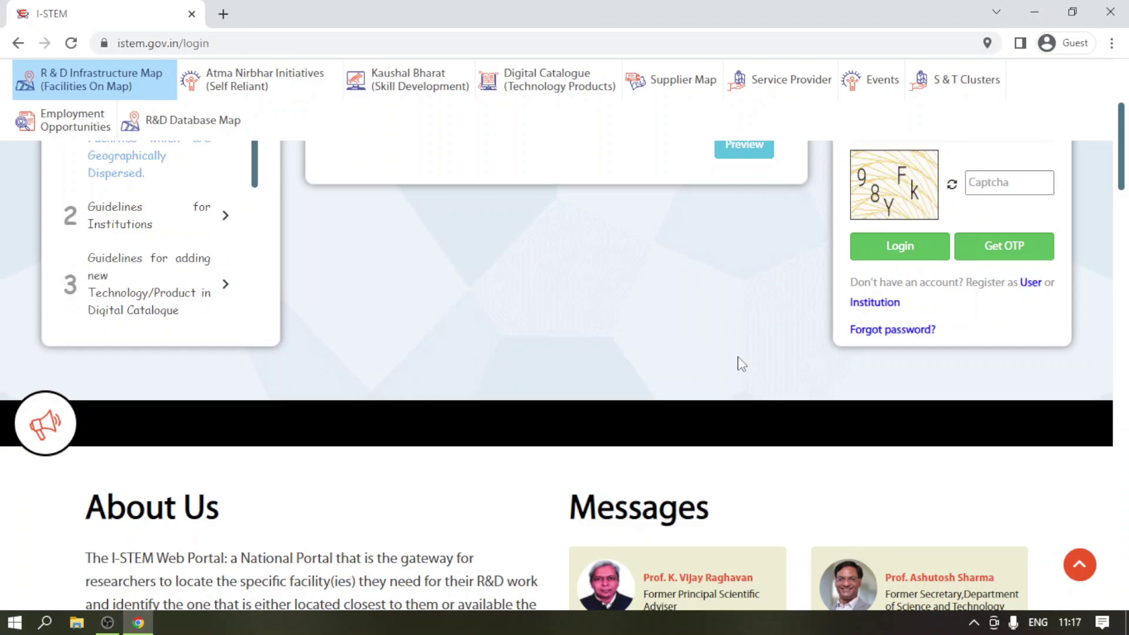
key("Tab")
type("98YFk")
left_click(911, 247)
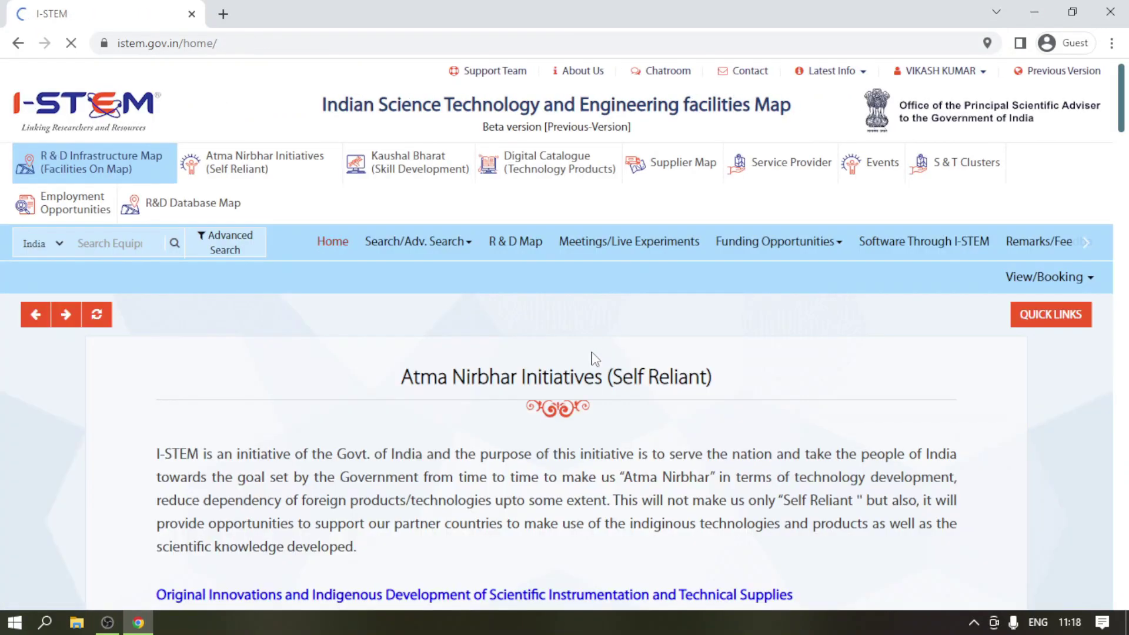
left_click(718, 250)
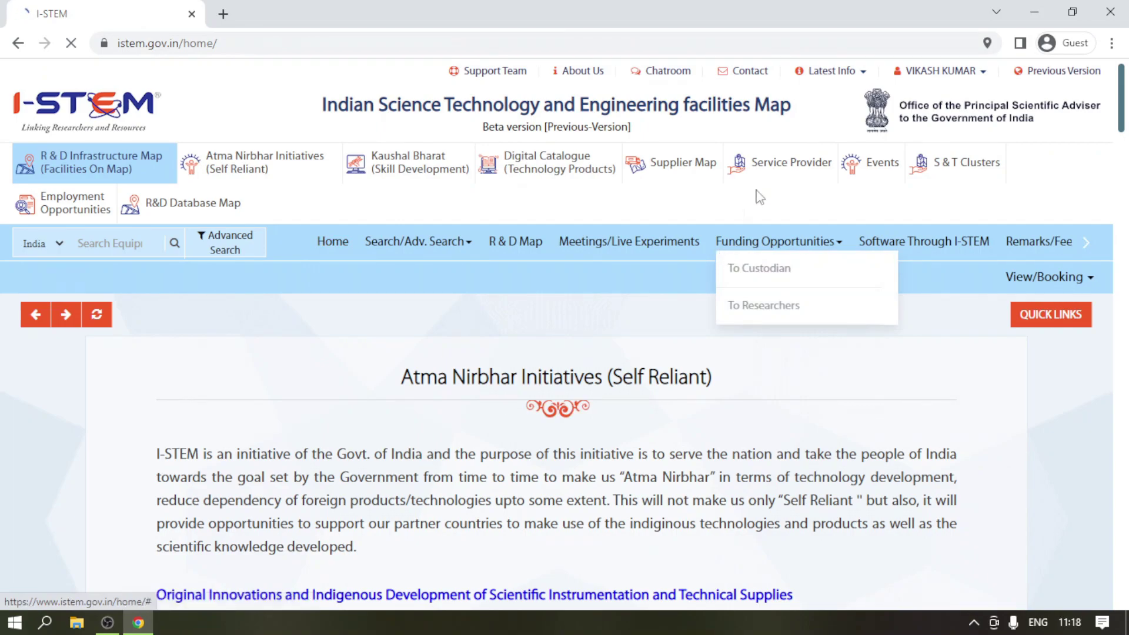
mouse_move(949, 87)
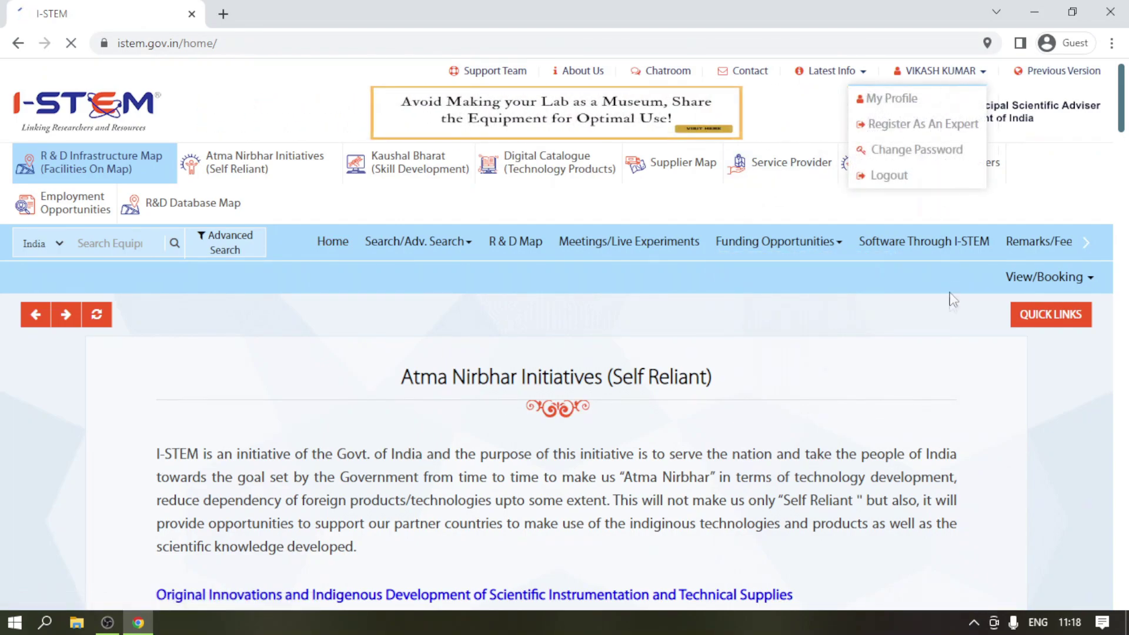
left_click(1030, 281)
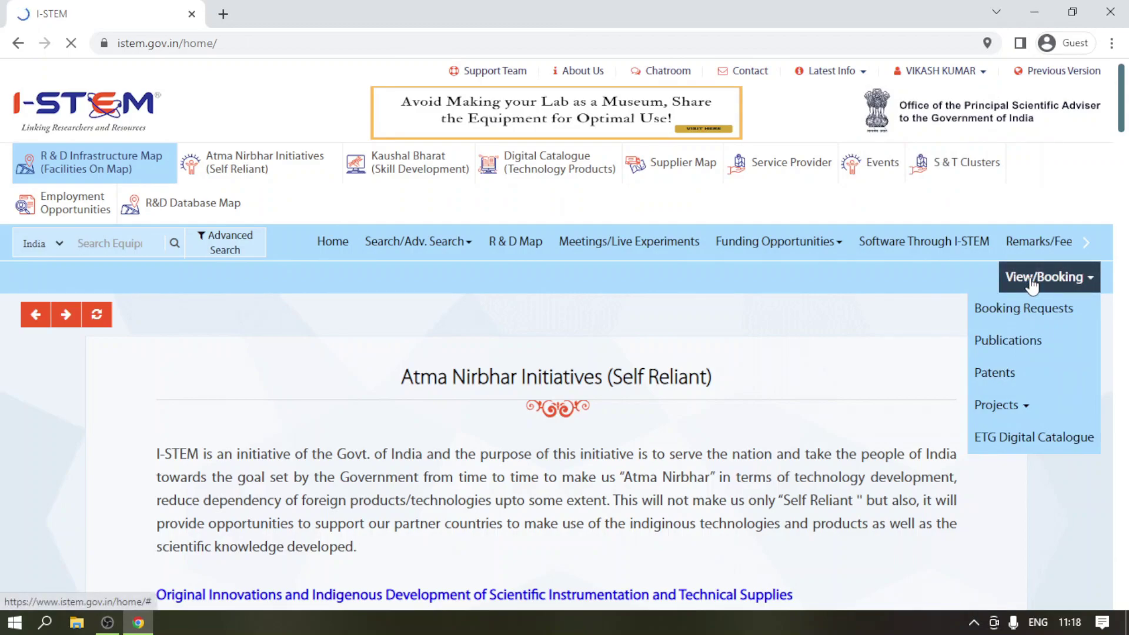
mouse_move(1064, 282)
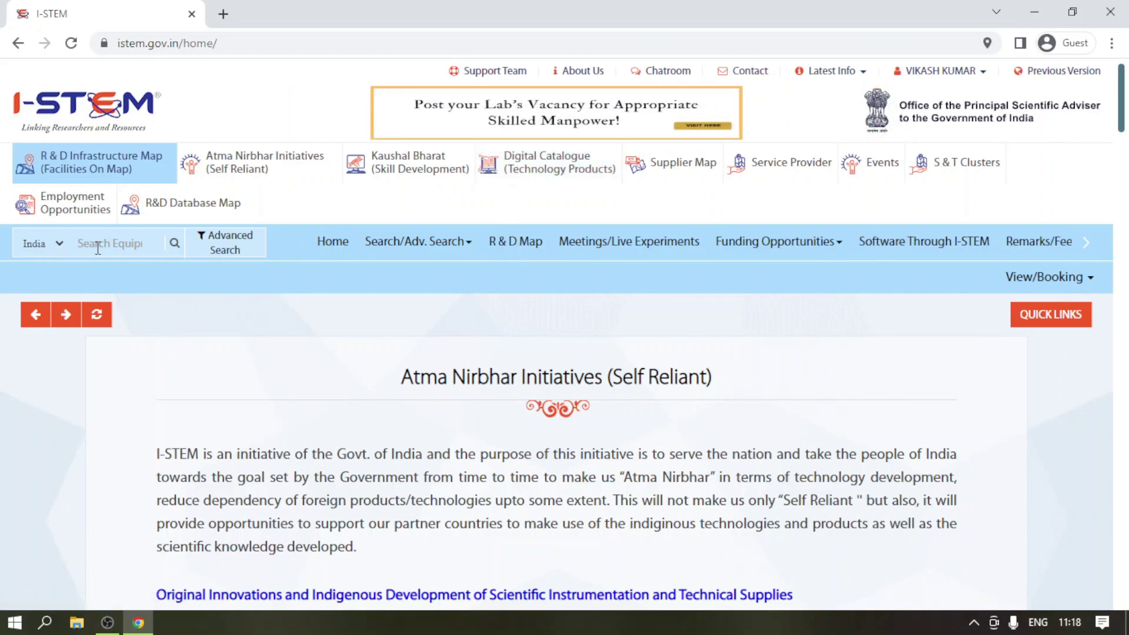
- Search for "contact angle" equipment in India
left_click(124, 254)
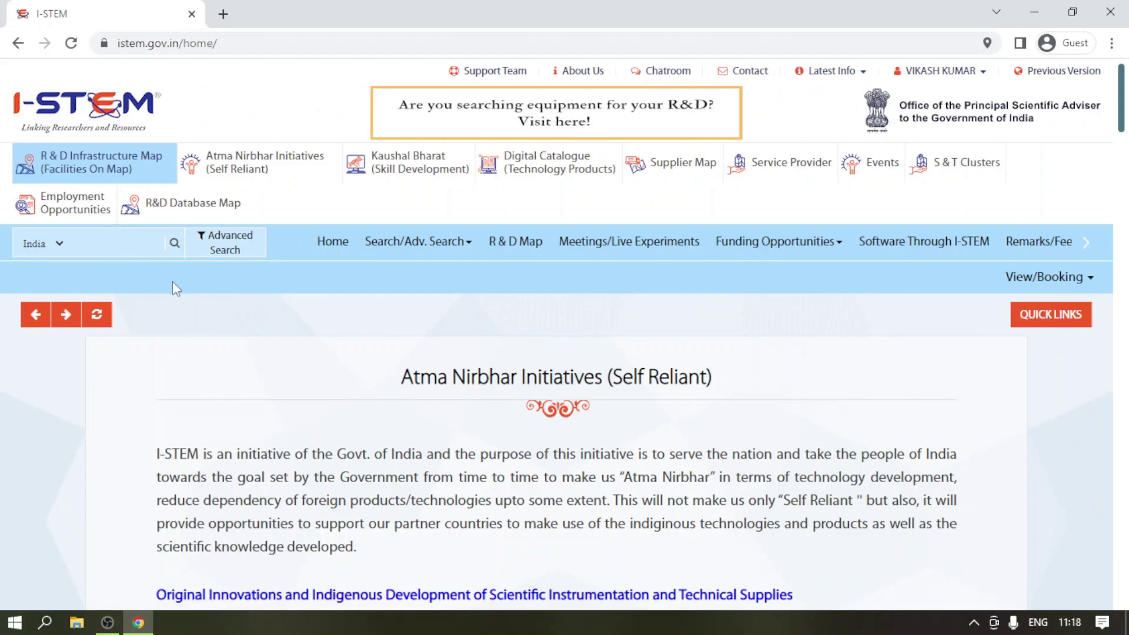
type("c")
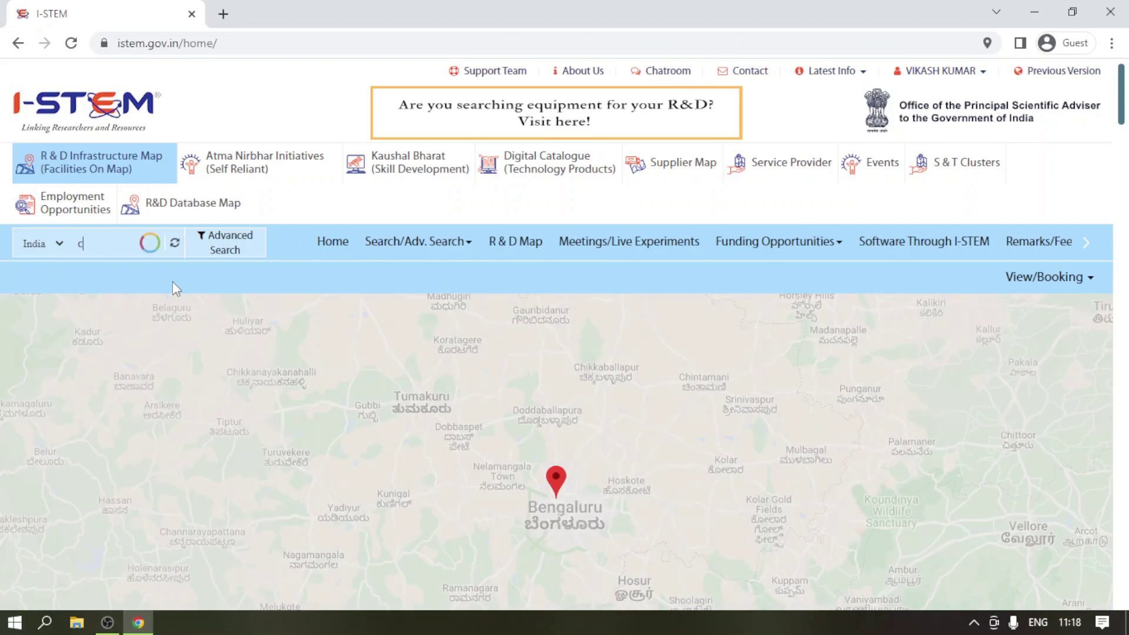
type("ontact a")
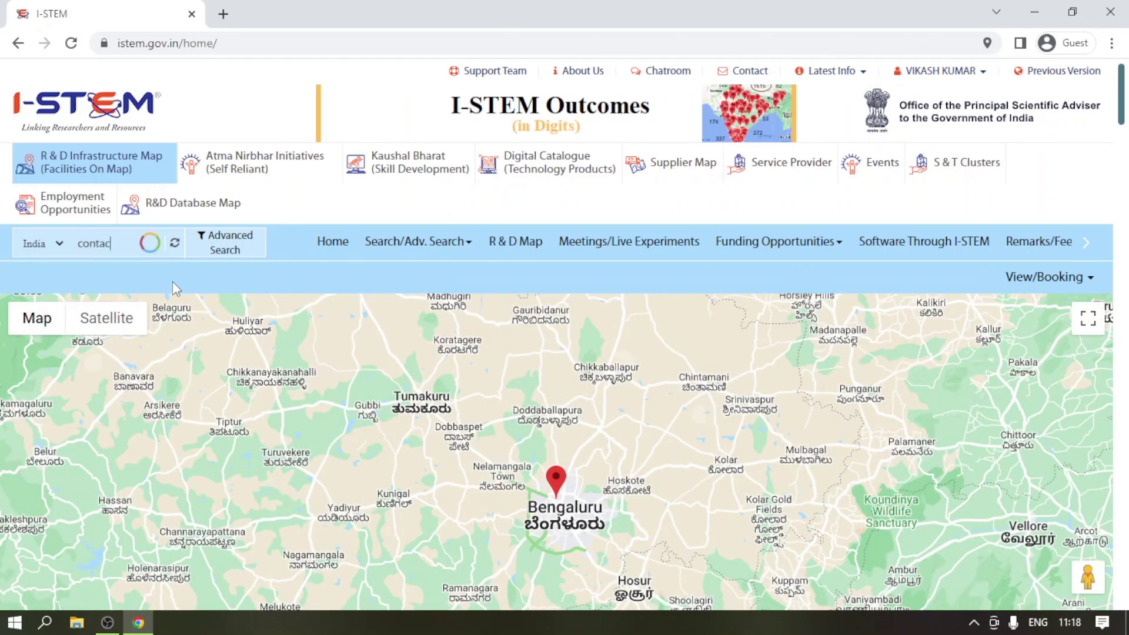
type("ngle")
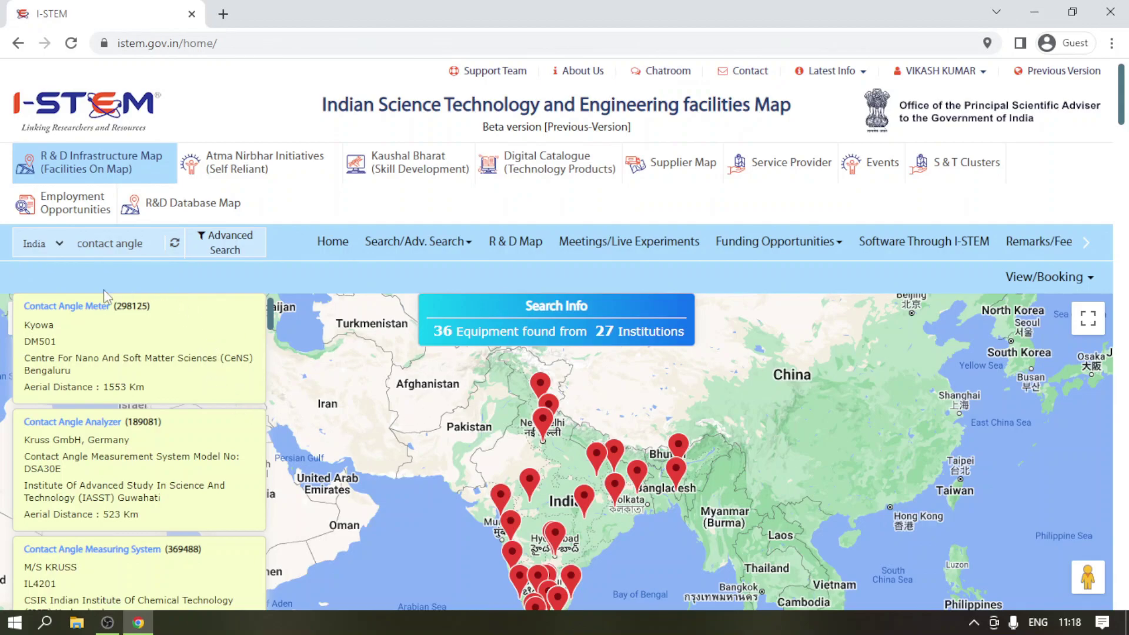
- Review the found equipment and select the High Resolution Microscopic Contact Angle Meter at Indian Institute of Technology (IIT) Patna
scroll(310, 305, "down", 3)
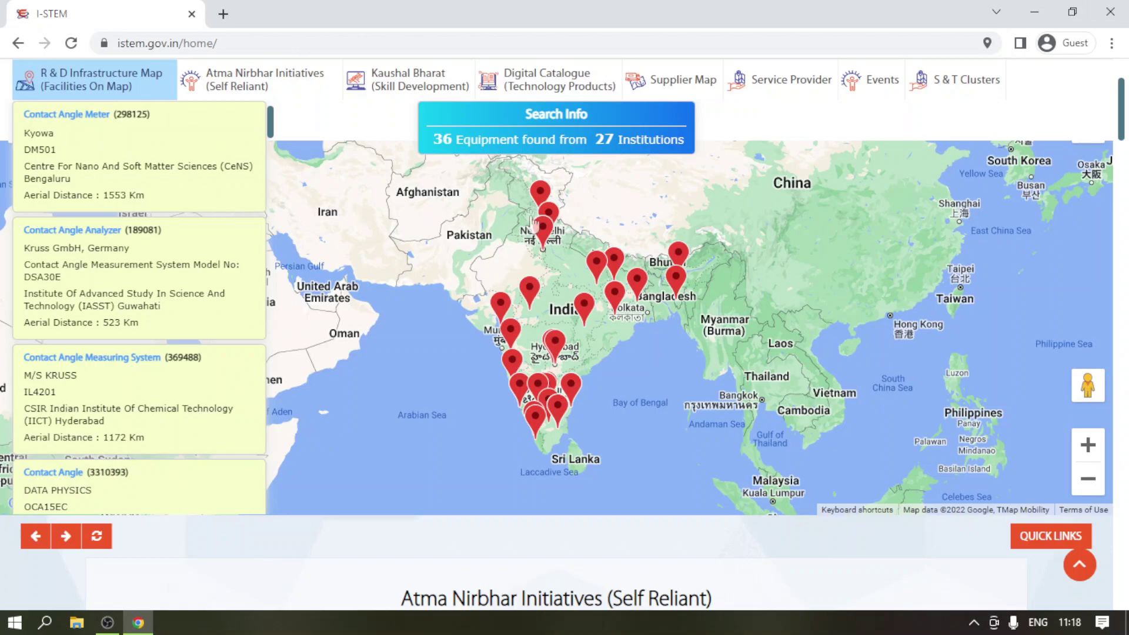
scroll(549, 238, "up", 3)
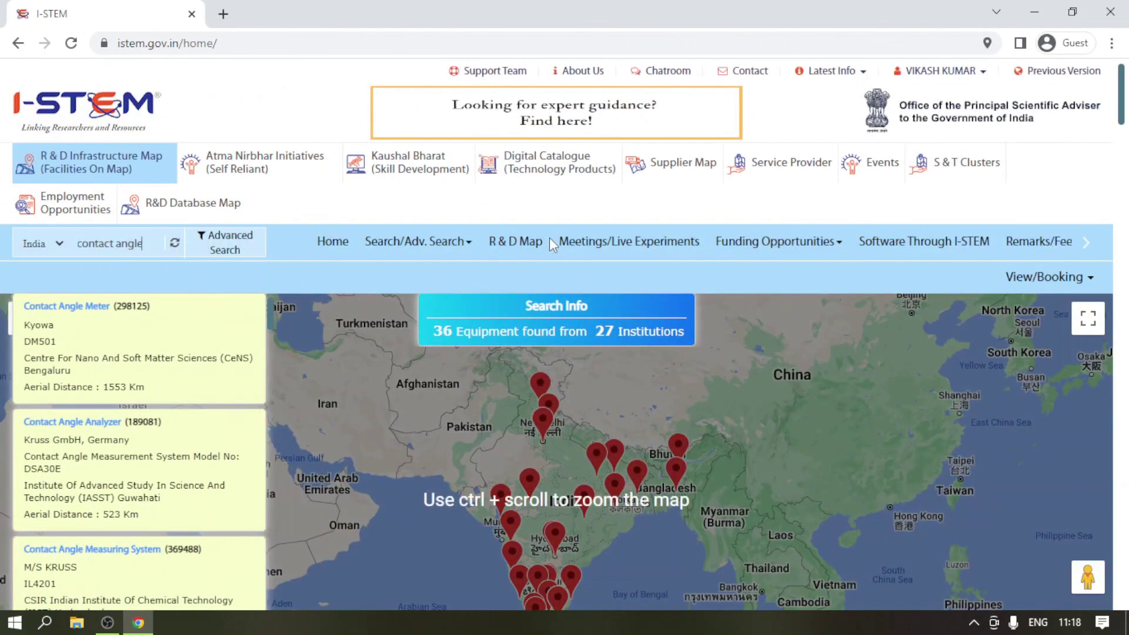
scroll(544, 247, "down", 2)
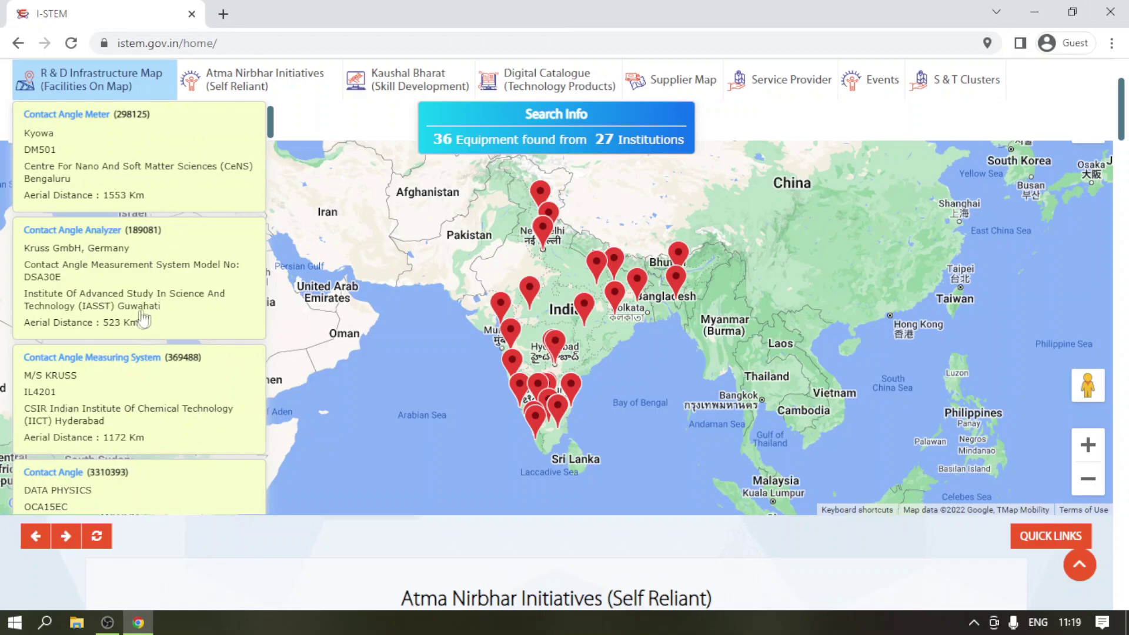
scroll(95, 281, "down", 4)
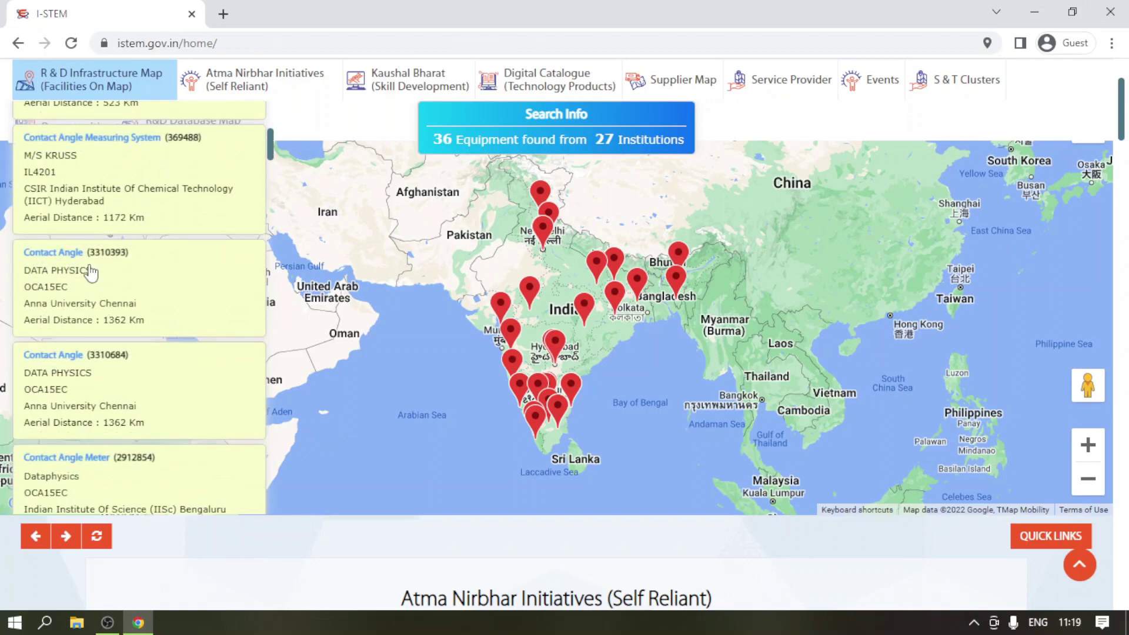
scroll(96, 252, "down", 2)
scroll(96, 252, "down", 4)
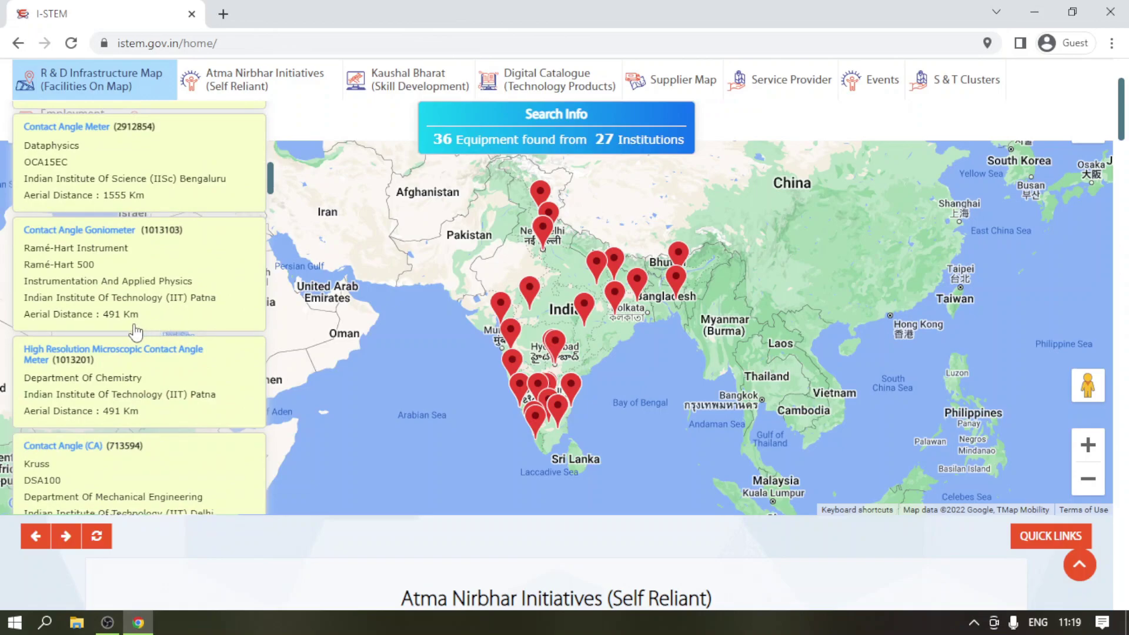
scroll(168, 312, "down", 2)
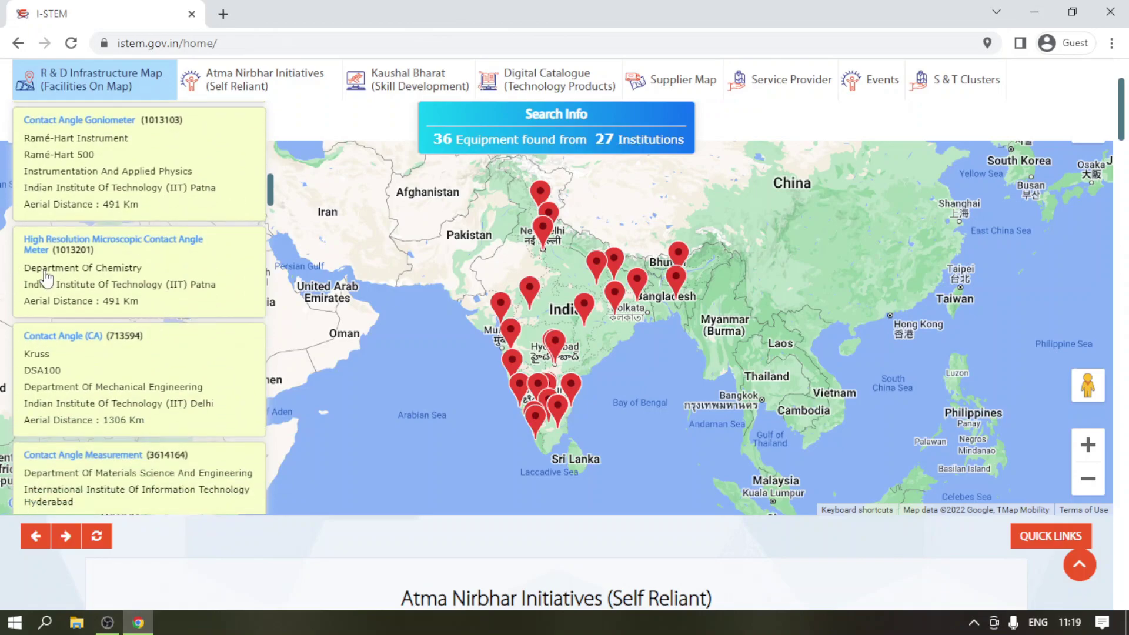
left_click(132, 284)
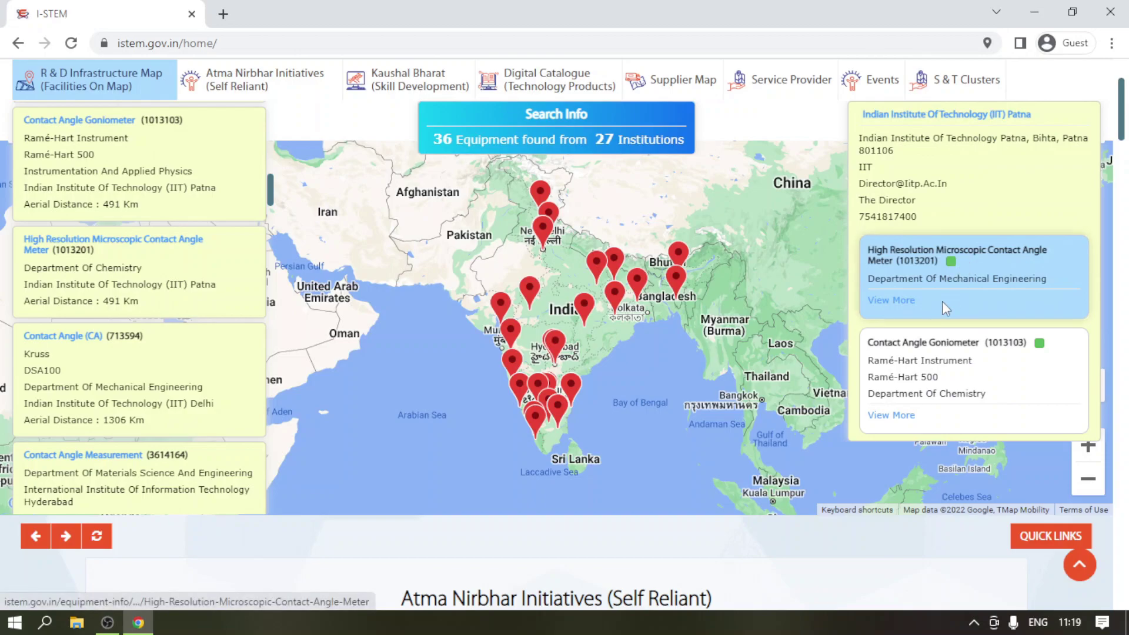
- Open the full details of the High Resolution Microscopic Contact Angle Meter and review its hourly usage rates by user category
left_click(909, 303)
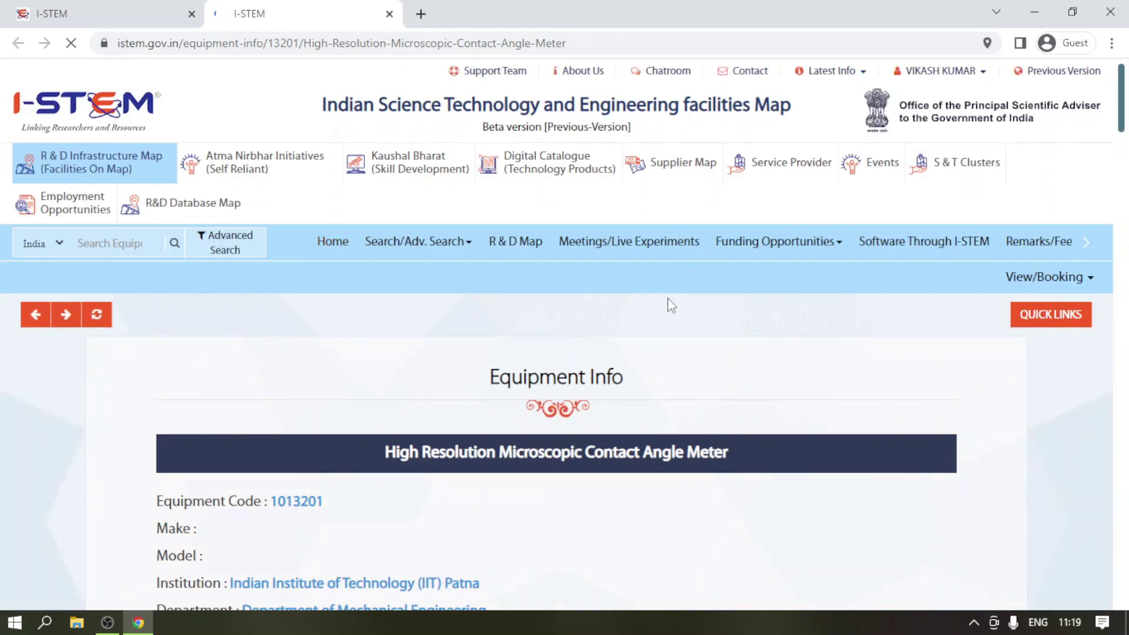
scroll(668, 303, "down", 10)
scroll(670, 306, "up", 4)
scroll(670, 306, "up", 5)
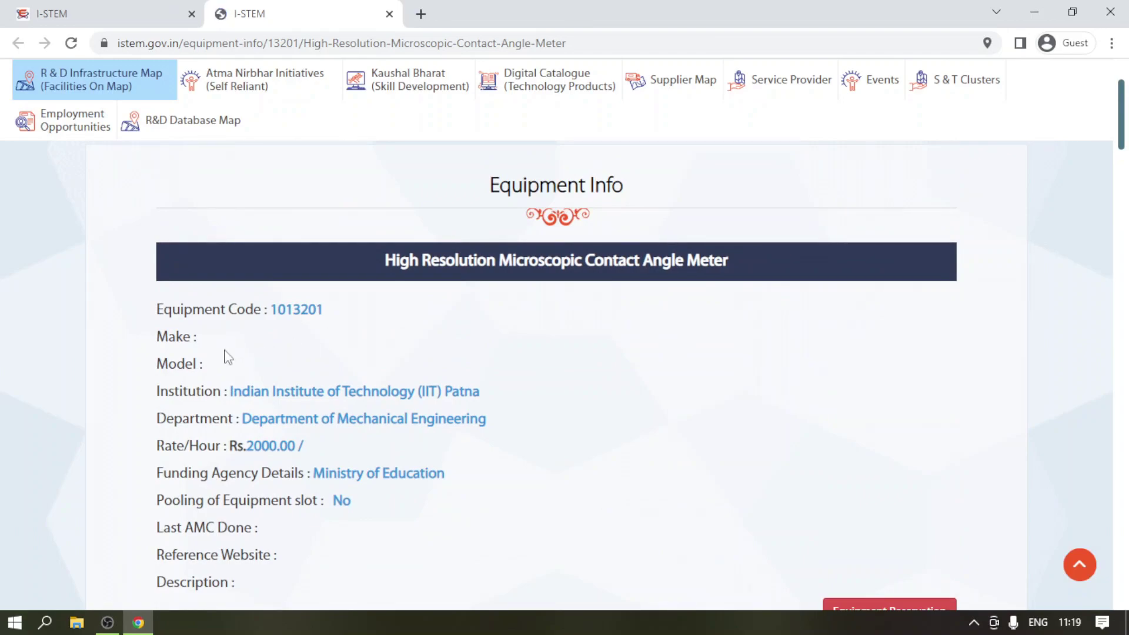
scroll(343, 300, "down", 2)
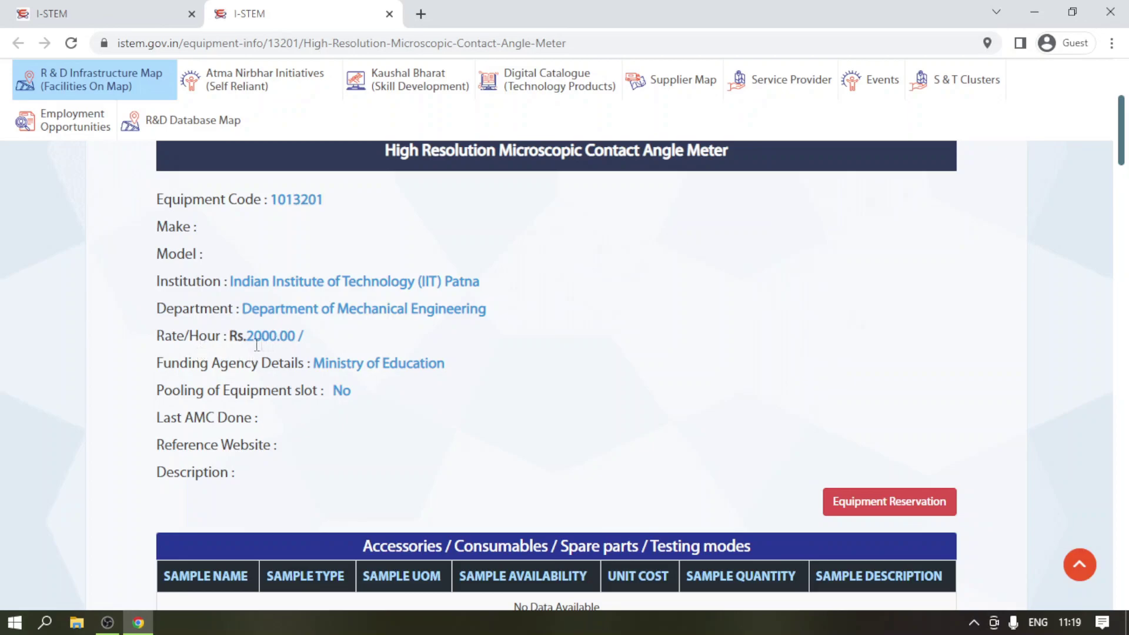
scroll(374, 310, "down", 8)
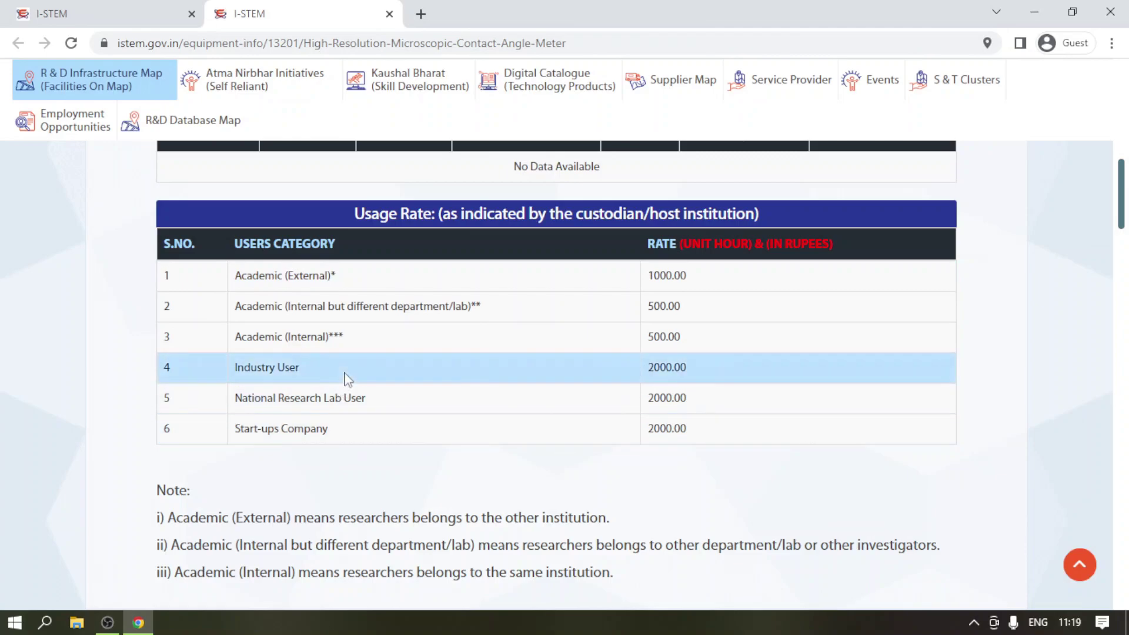
left_click(705, 374)
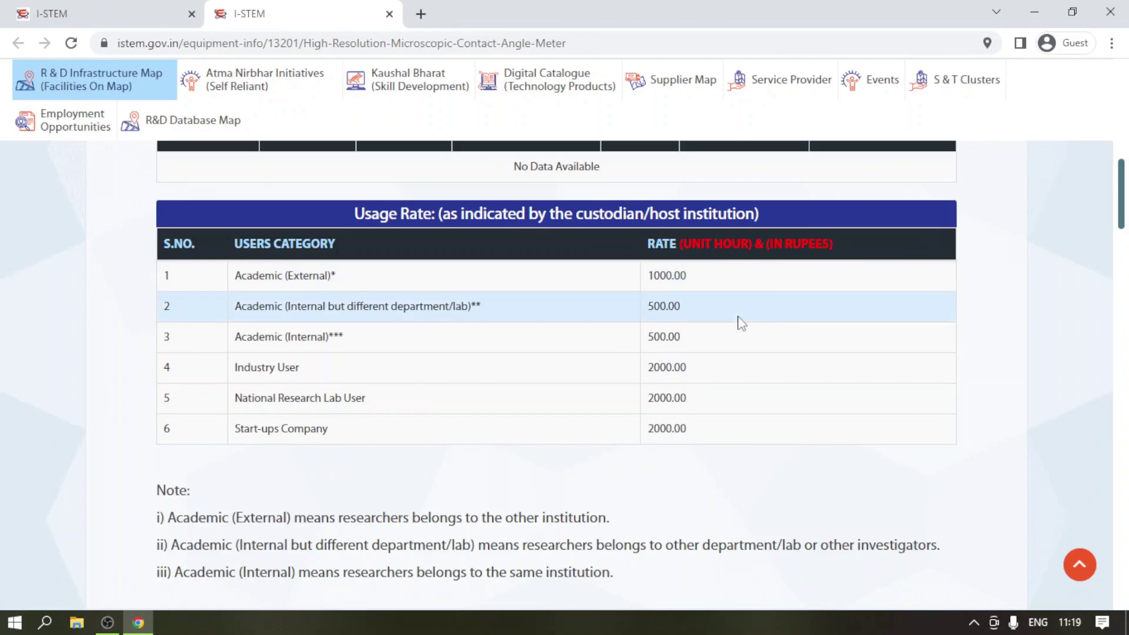
- Open the equipment reservation calendar for the High Resolution Microscopic Contact Angle Meter
scroll(697, 406, "down", 1)
scroll(695, 405, "up", 3)
scroll(695, 404, "up", 2)
scroll(694, 405, "down", 1)
scroll(694, 395, "down", 1)
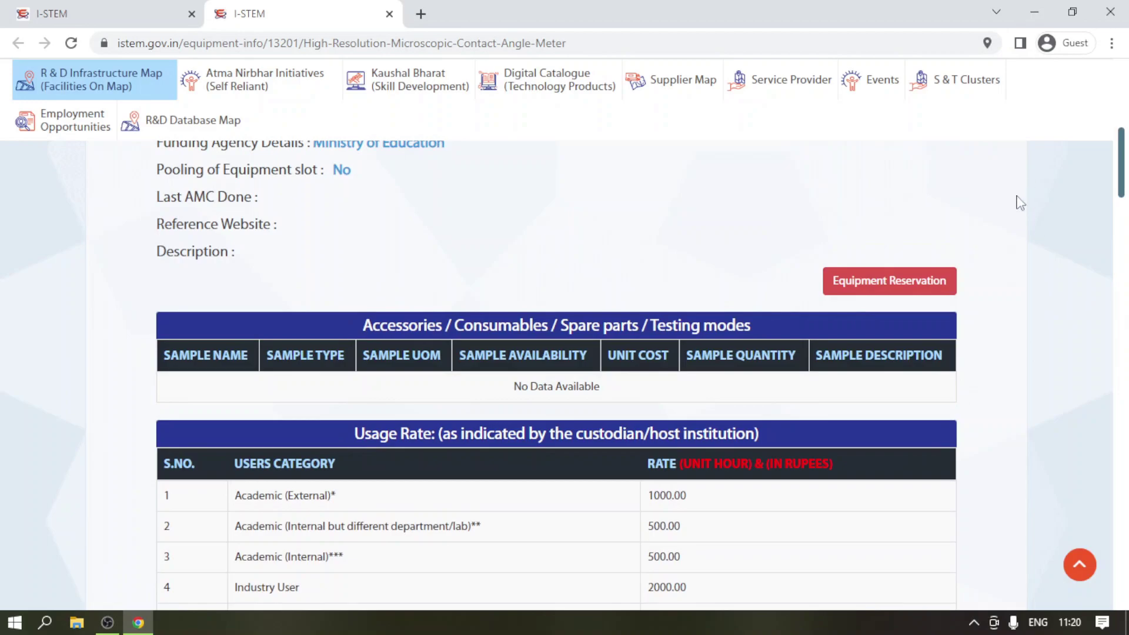
left_click(902, 291)
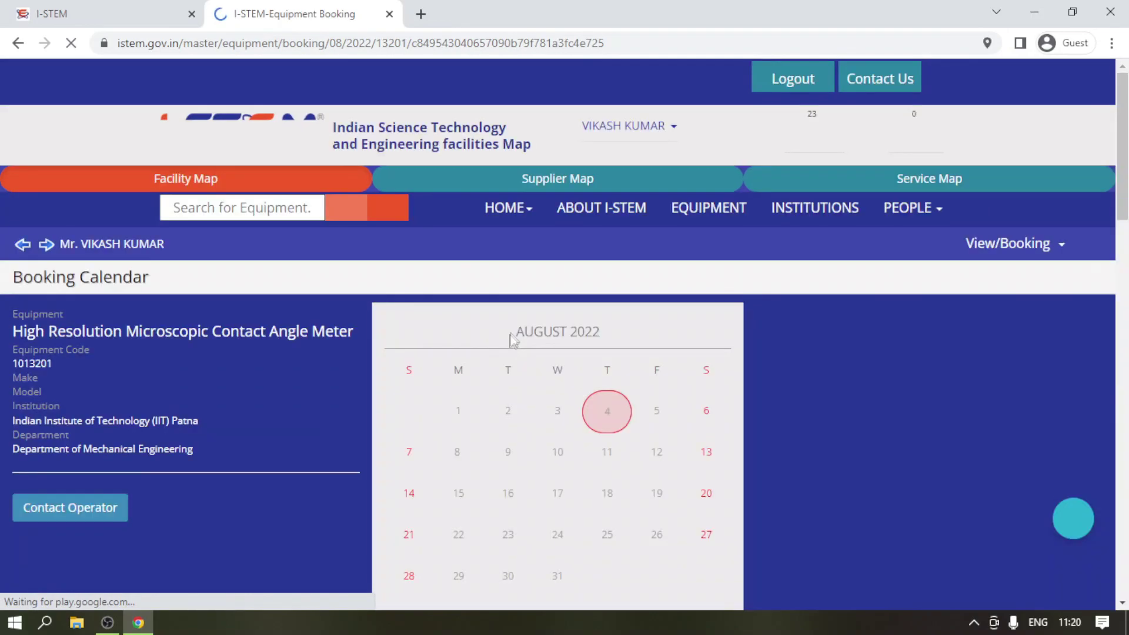
scroll(353, 294, "down", 2)
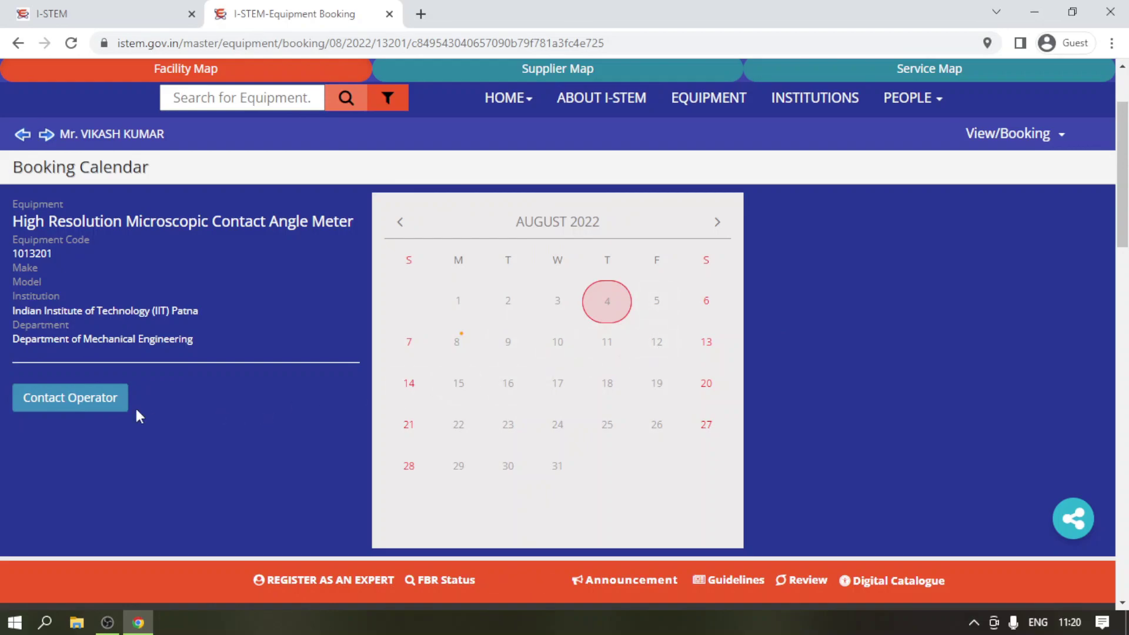
- Look over the Contact Operator page, including the question form and the posted message, and return to the booking calendar
left_click(91, 395)
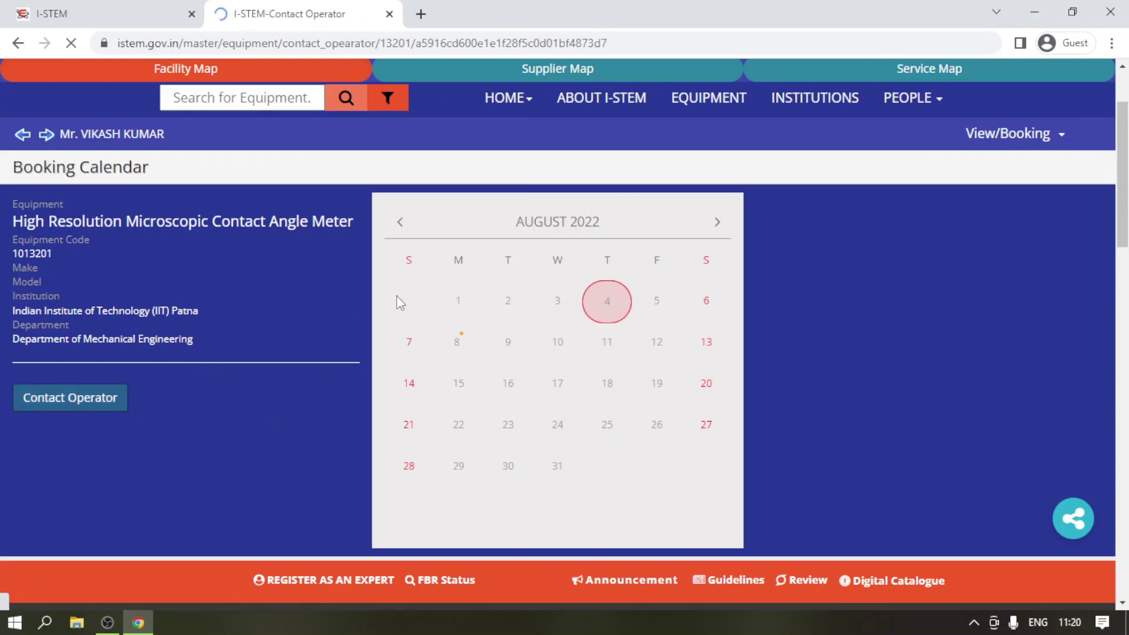
scroll(396, 295, "down", 3)
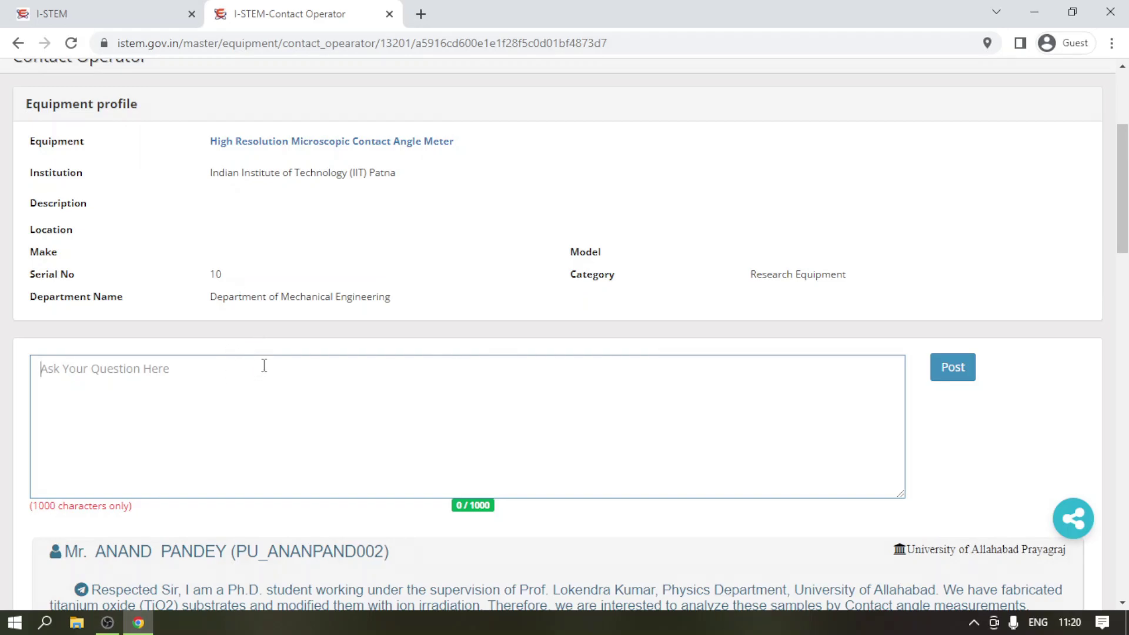
scroll(460, 360, "down", 3)
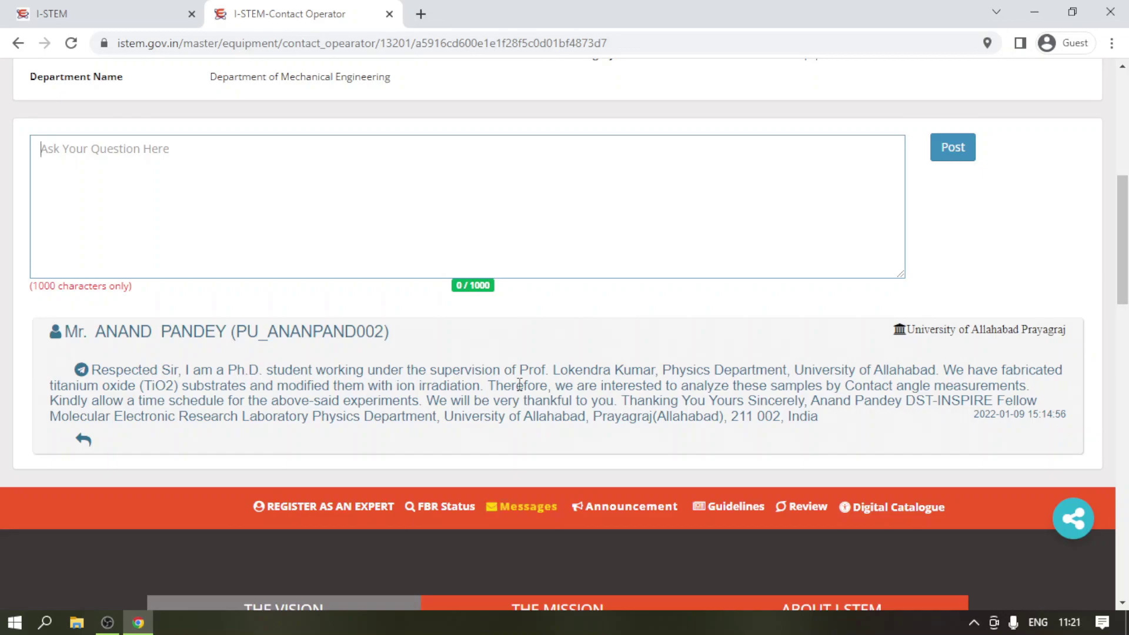
scroll(520, 384, "up", 4)
scroll(97, 197, "up", 4)
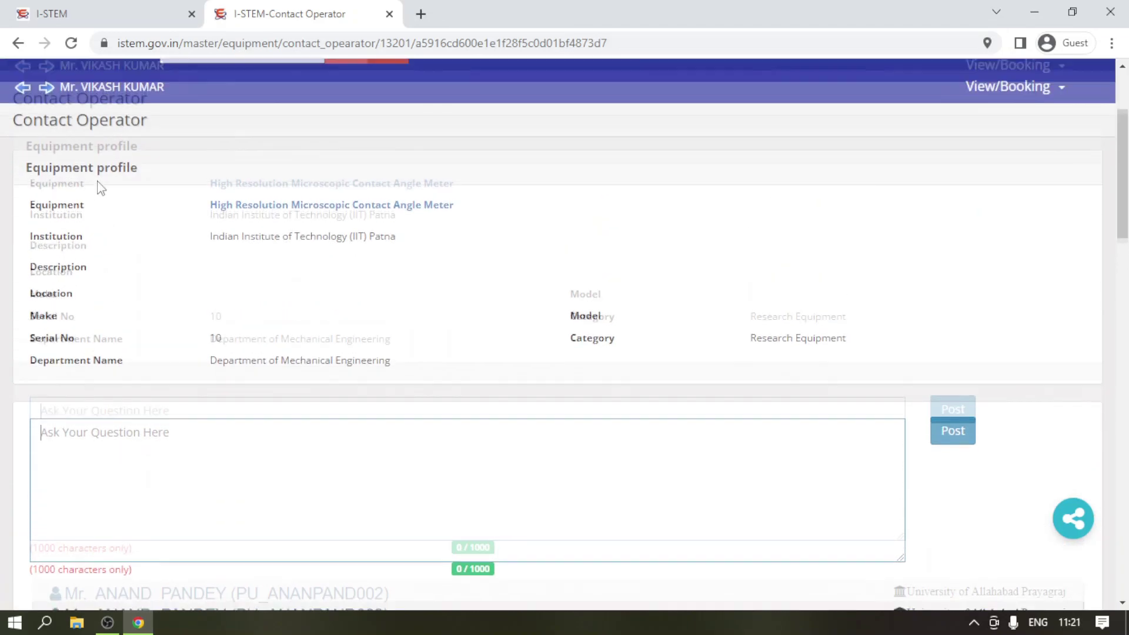
left_click(18, 246)
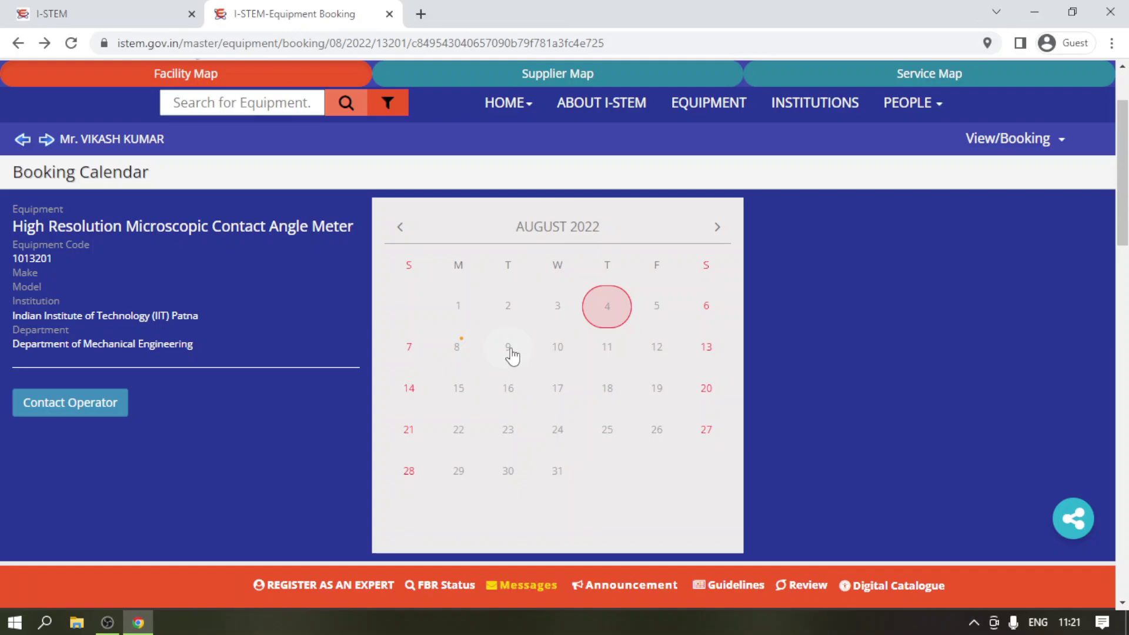
- Request the 14:00 - 15:00 slot on 9 August 2022 for 1 hour with service type Characterization, and proceed with the booking
left_click(509, 352)
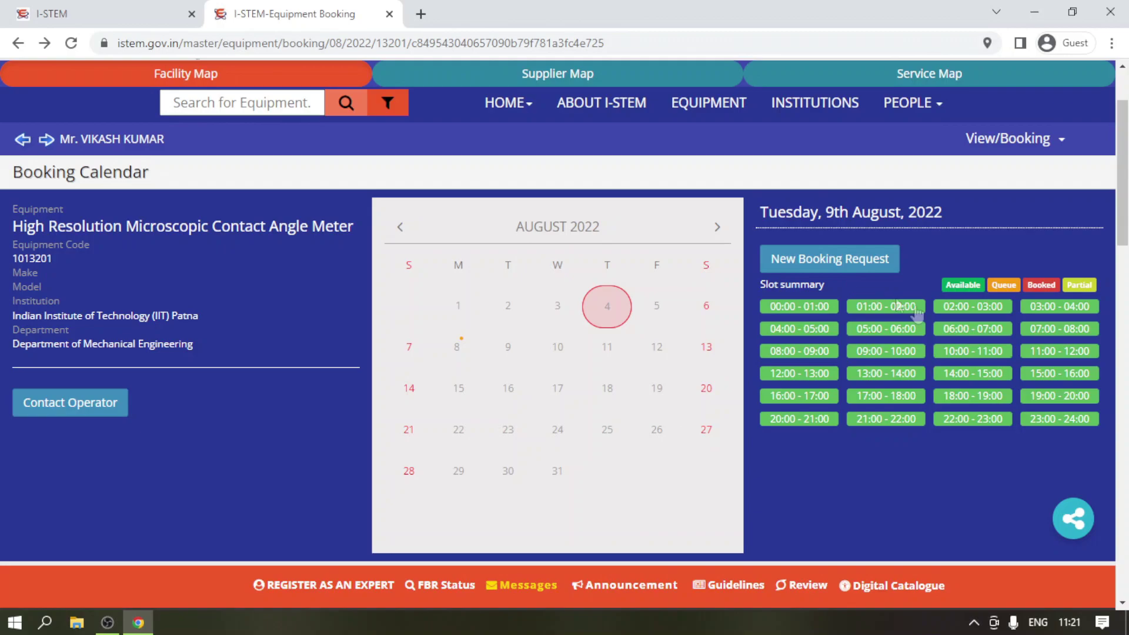
left_click(983, 377)
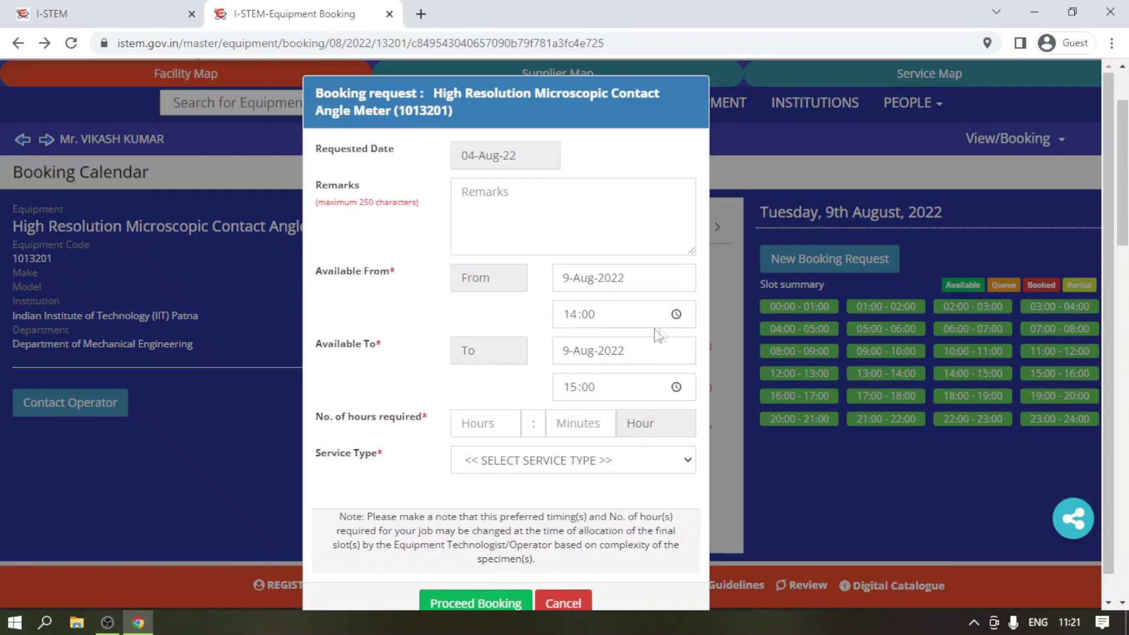
left_click(492, 422)
type("1")
left_click(515, 464)
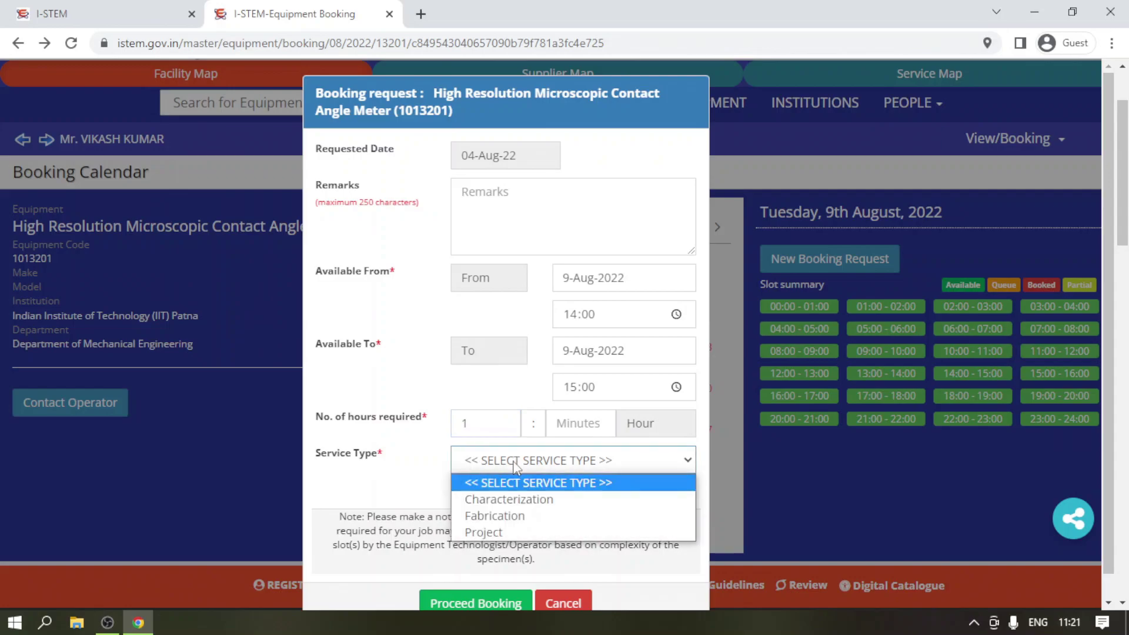
left_click(523, 503)
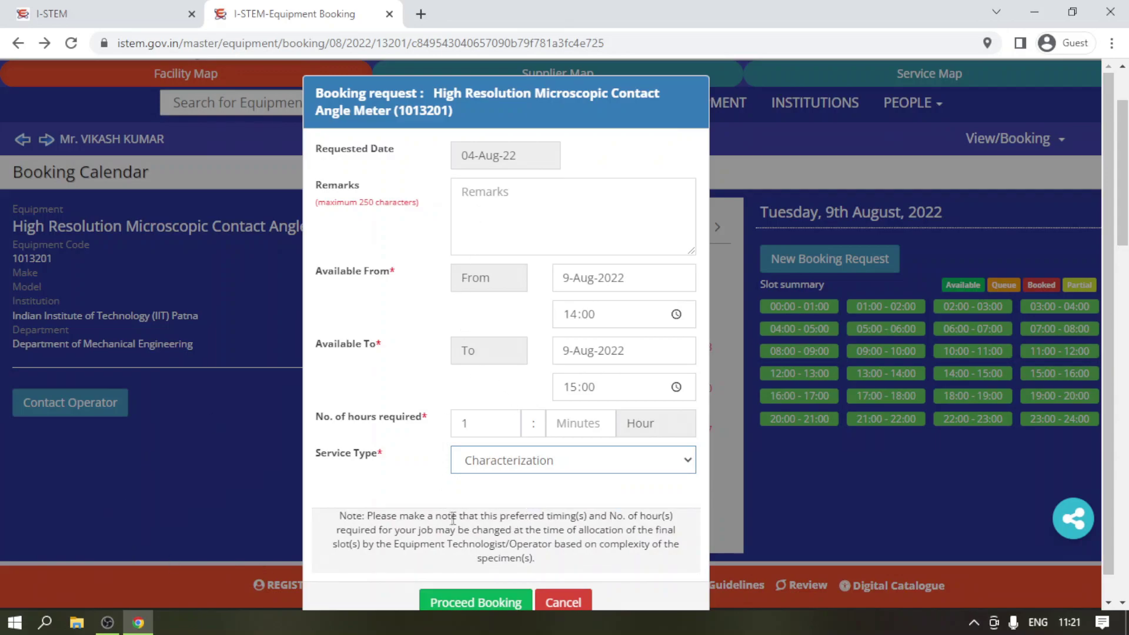
left_click(497, 606)
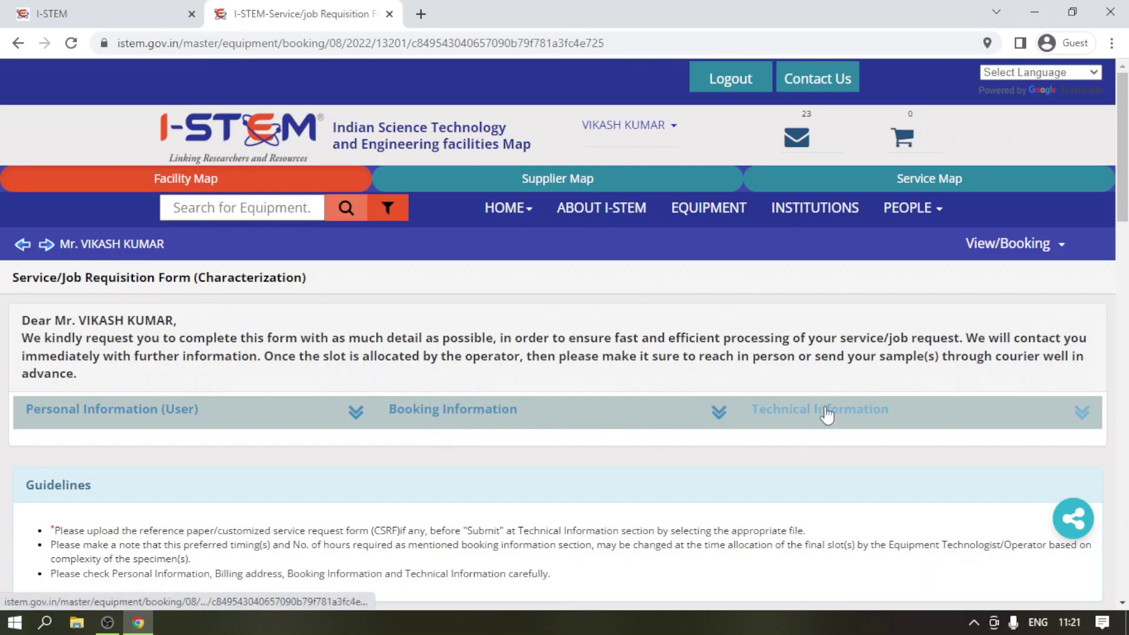
- Expand the Technical Information section of the Service/Job Requisition Form and look through its fields
left_click(826, 414)
scroll(540, 346, "down", 6)
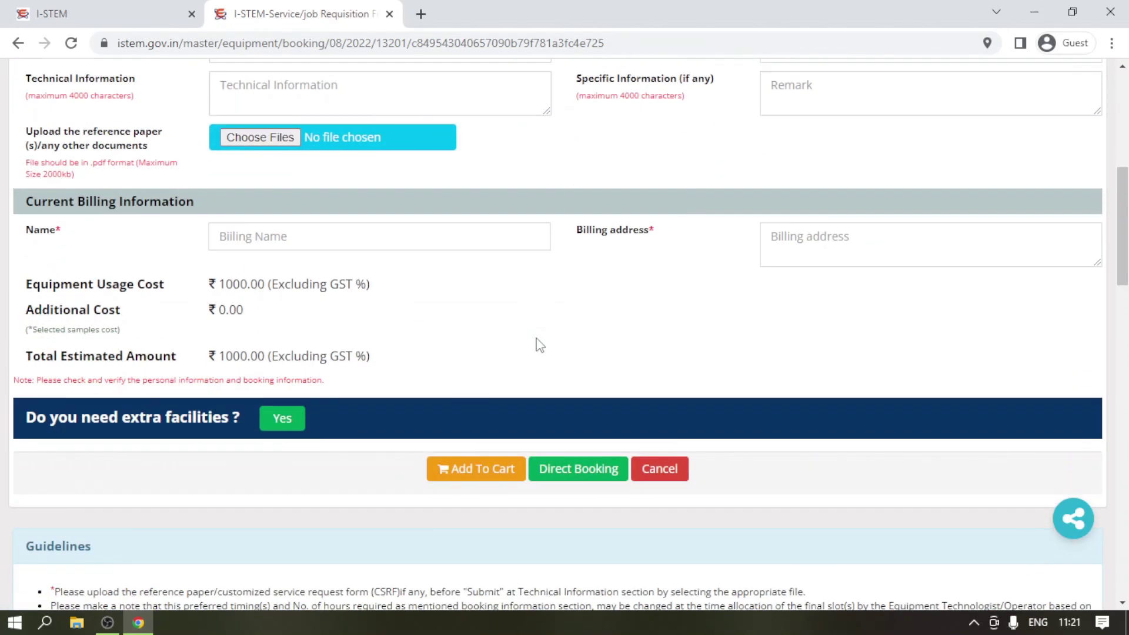
scroll(539, 346, "down", 5)
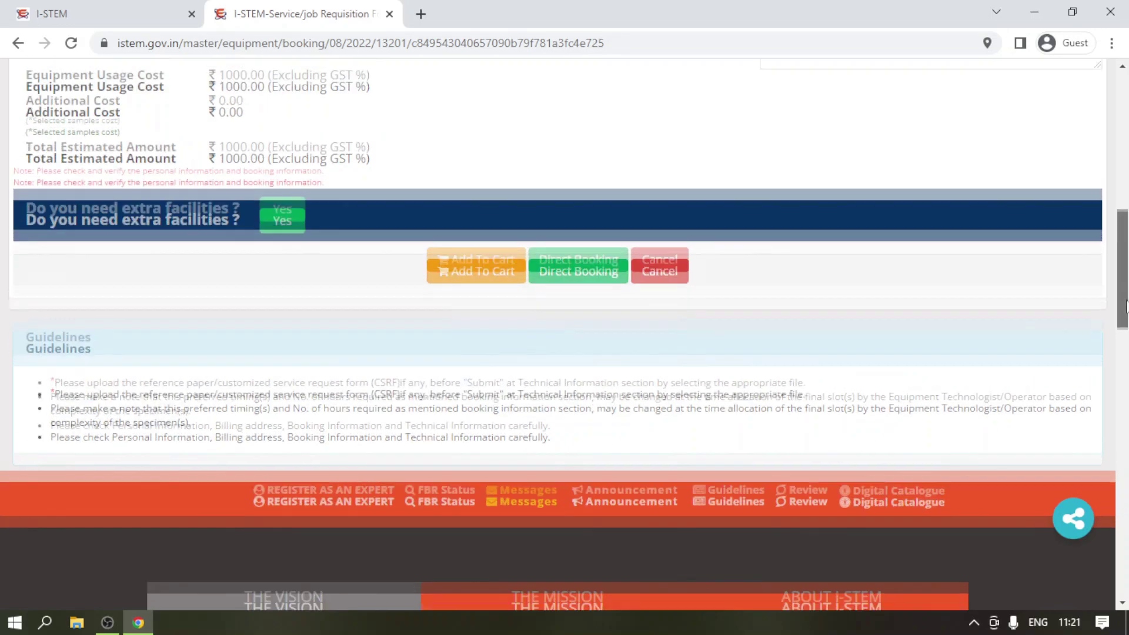
left_click_drag(1125, 306, 1125, 251)
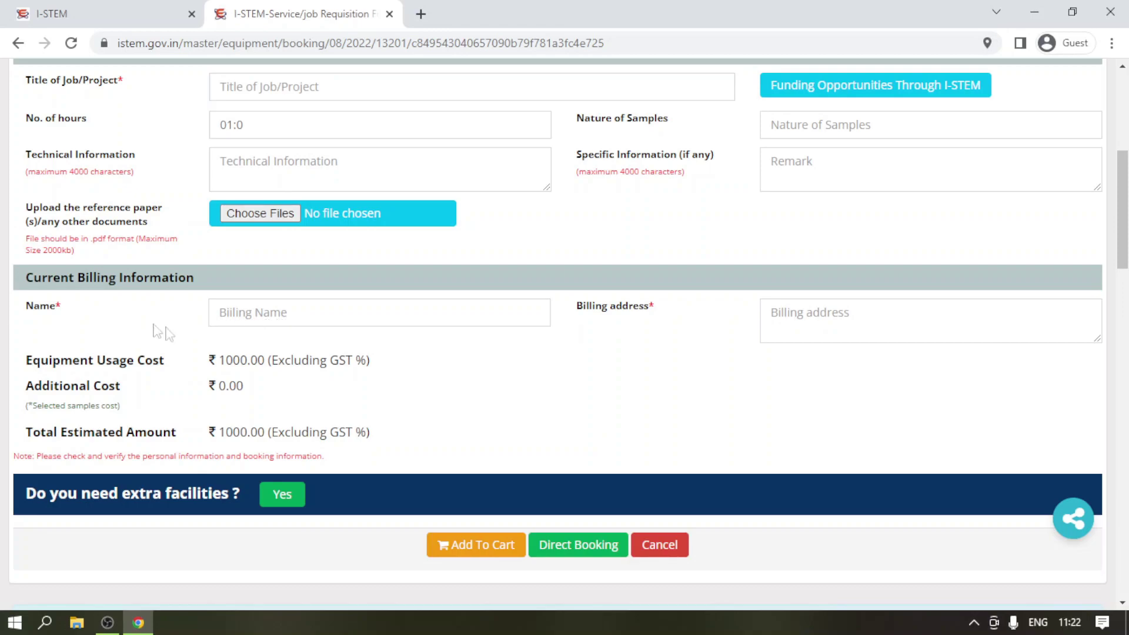
- Examine the billing name and address fields, the estimated cost, and the cart and direct booking options in the requisition form
left_click(314, 321)
left_click(808, 310)
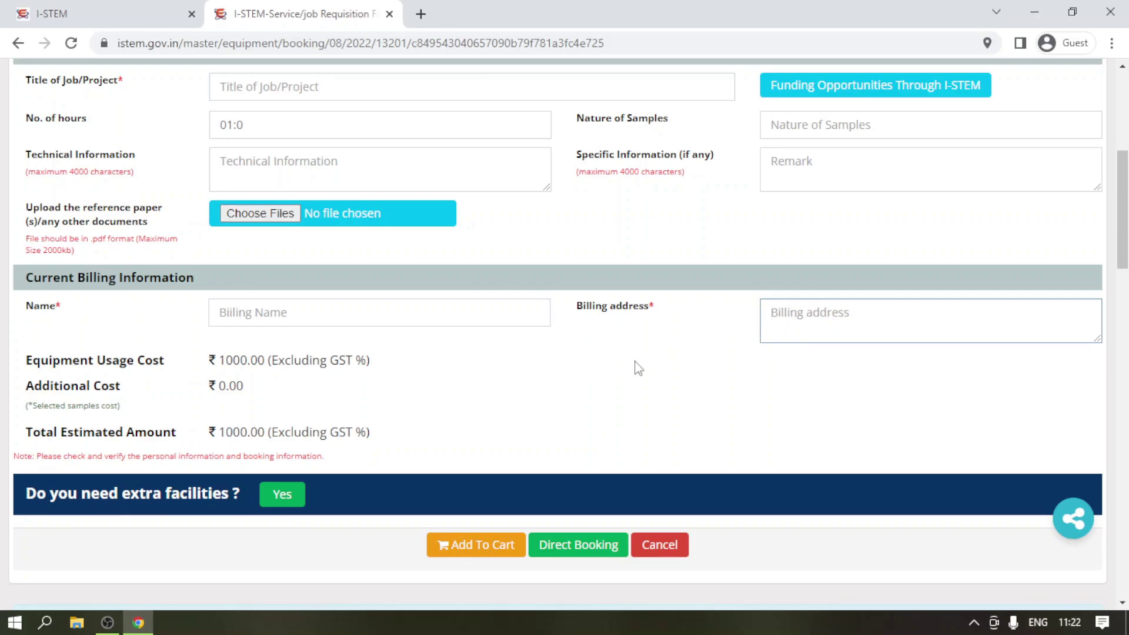
left_click(319, 316)
left_click(408, 359)
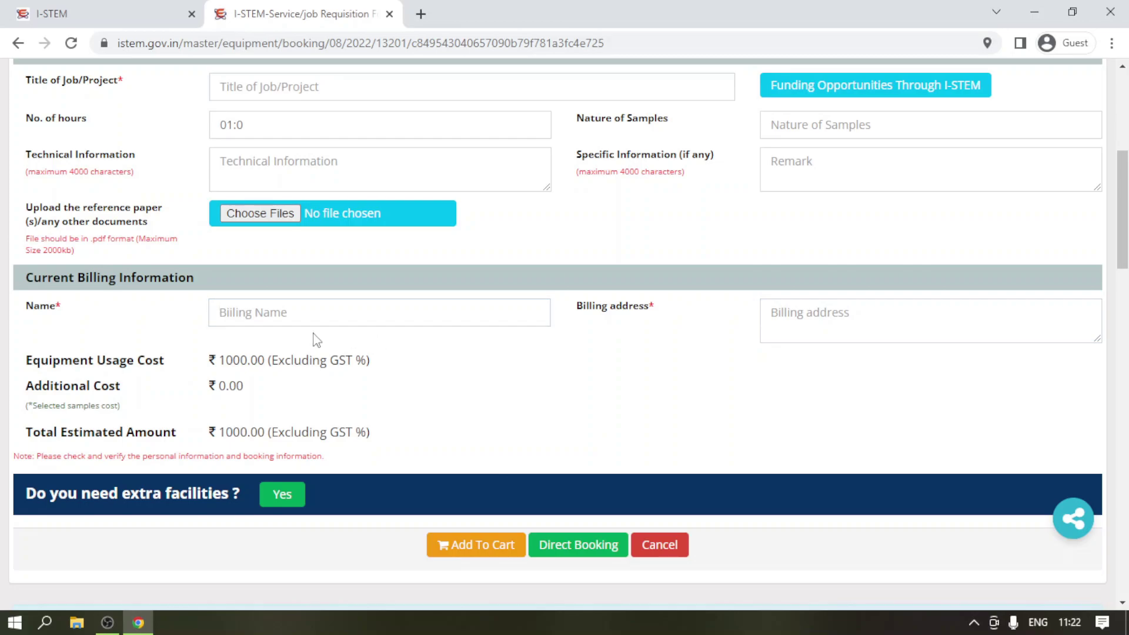
left_click(254, 316)
left_click(571, 416)
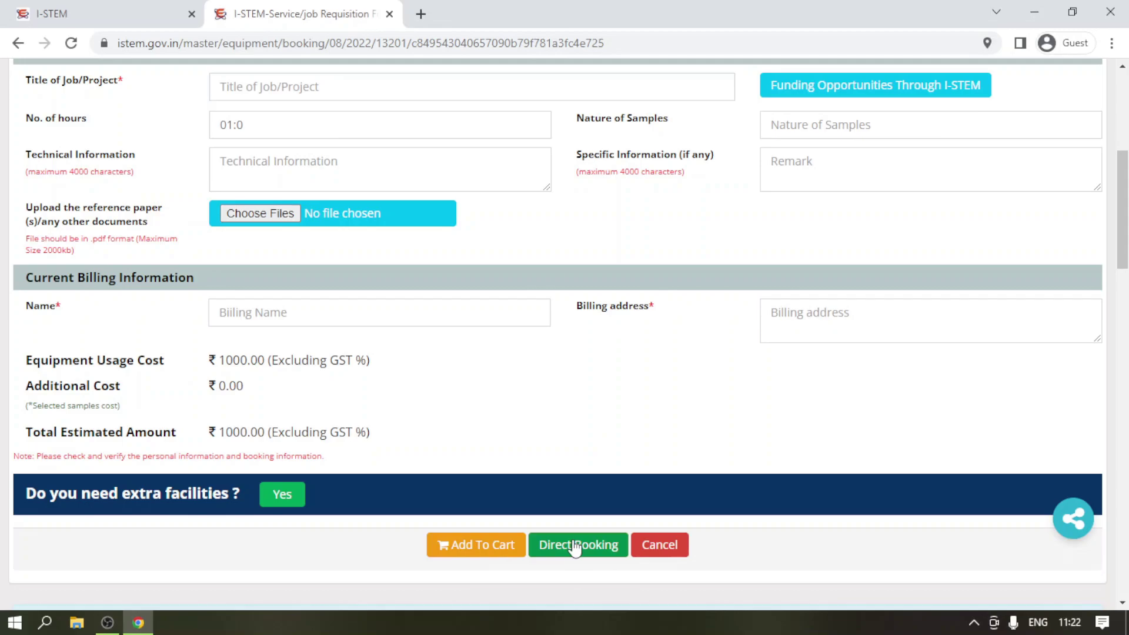
scroll(575, 548, "down", 5)
scroll(596, 503, "up", 5)
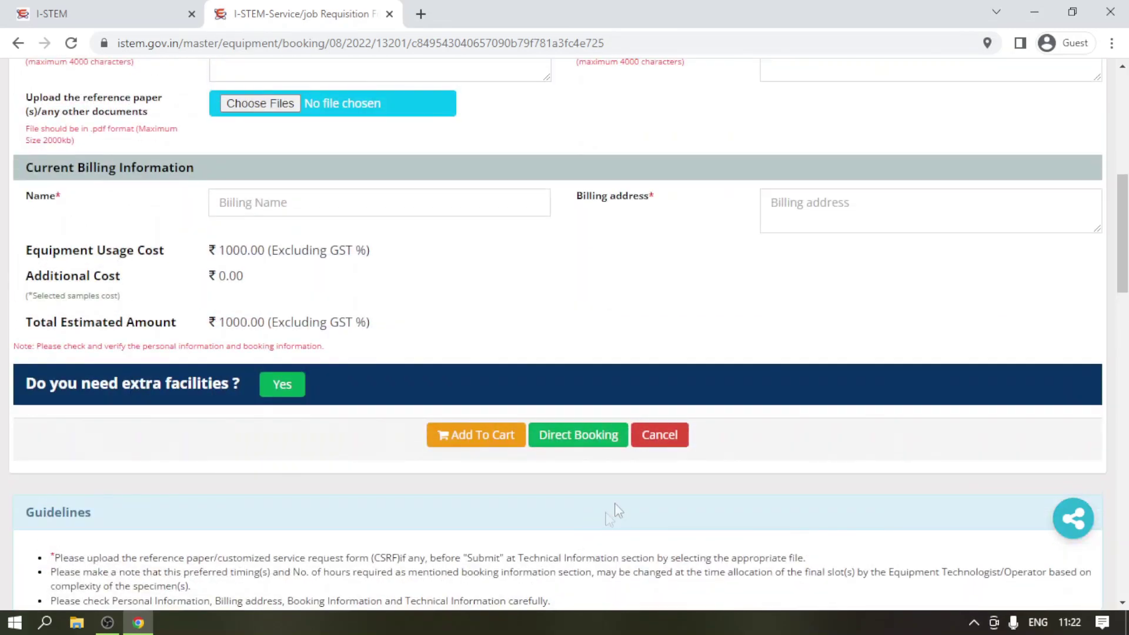
scroll(897, 378, "down", 3)
scroll(898, 370, "up", 3)
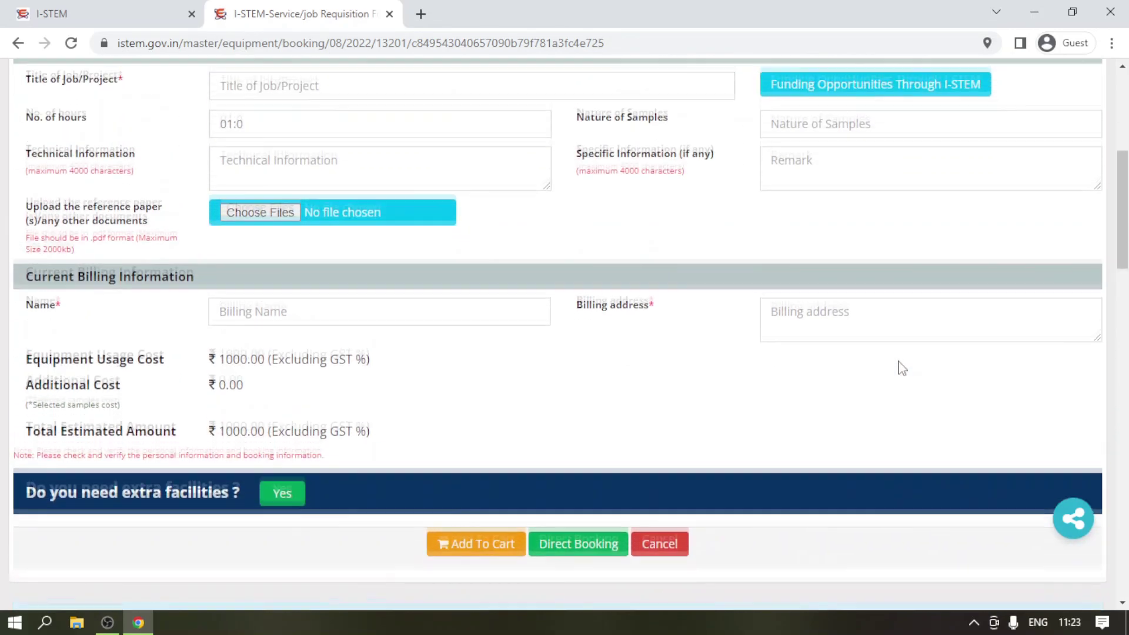
- Open the account's Booking Requests list and review the status and reservation dates of the requests
scroll(1123, 158, "up", 1)
left_click_drag(1122, 159, 1123, 73)
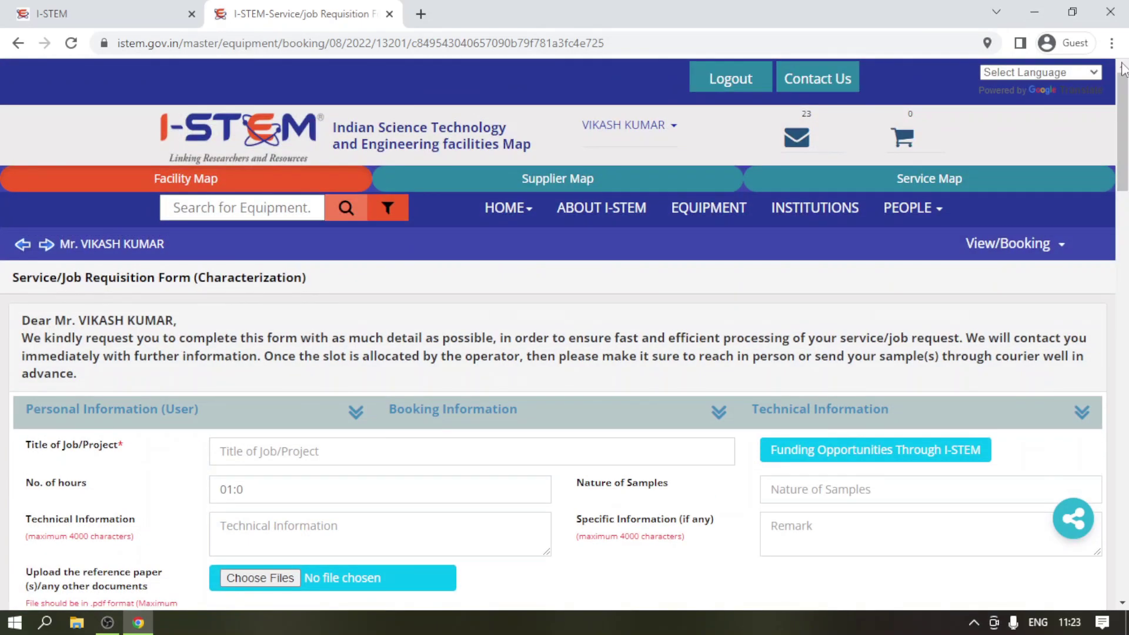
left_click(1024, 257)
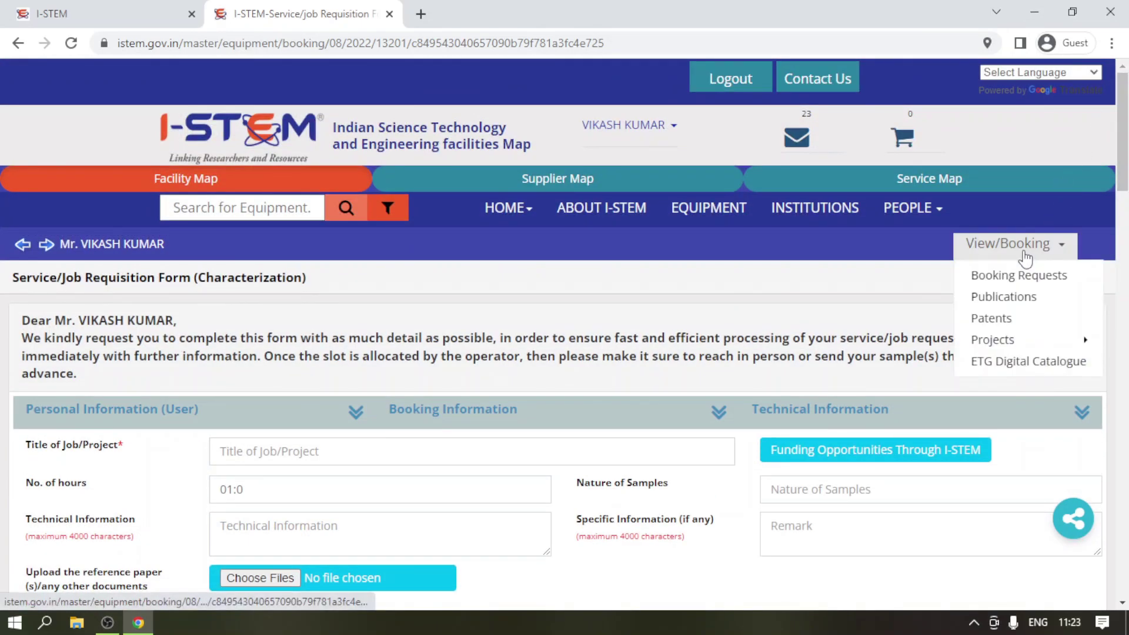
left_click(994, 275)
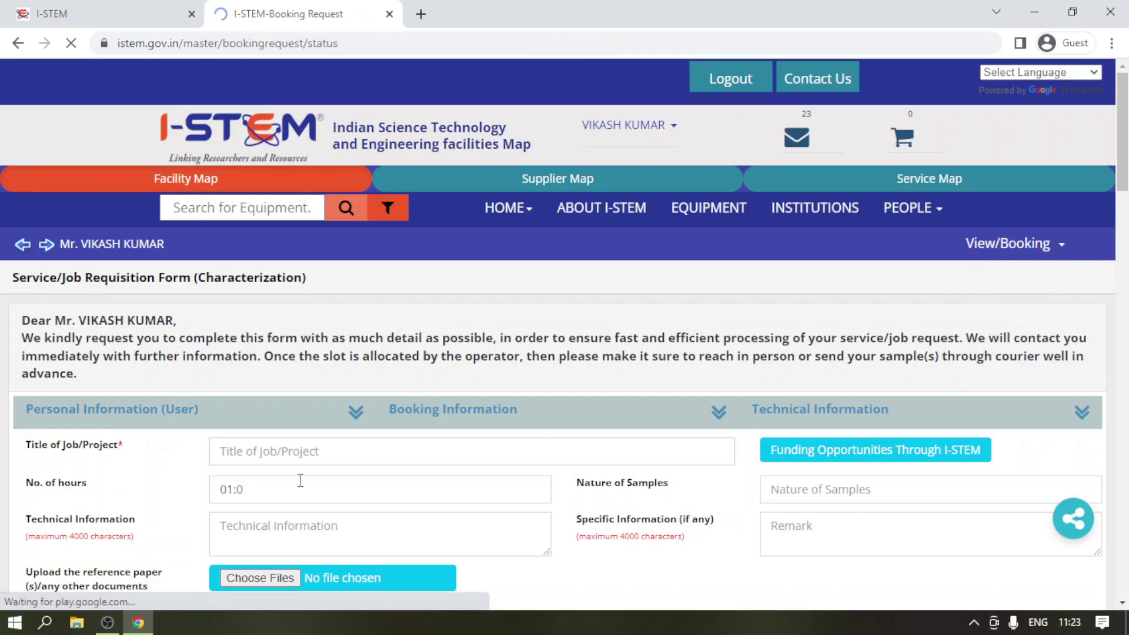
scroll(535, 350, "down", 4)
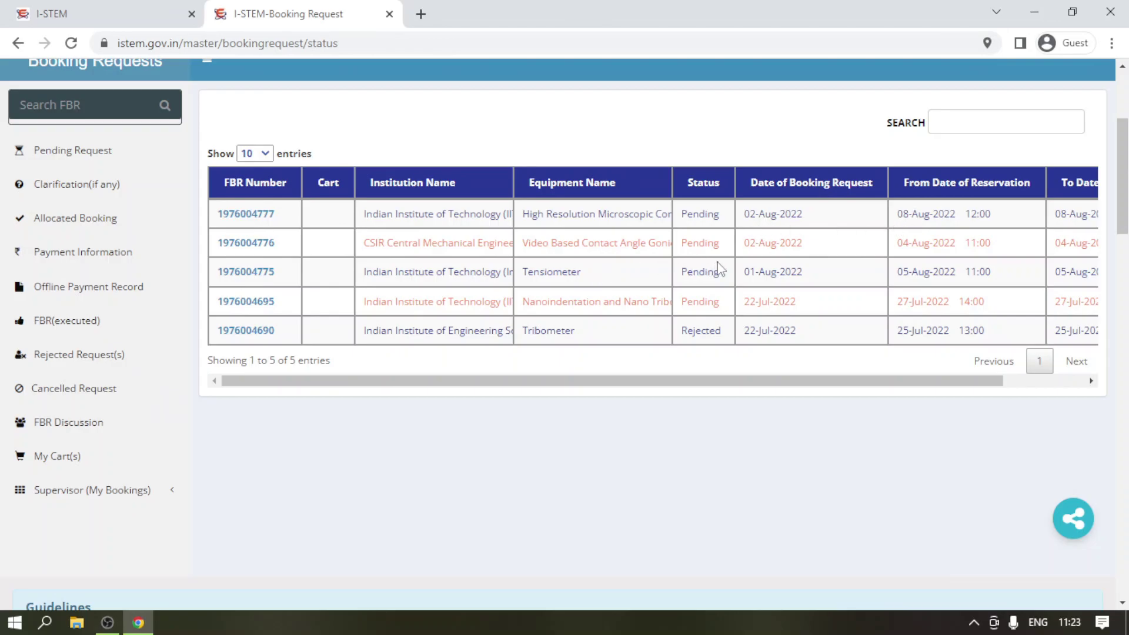
scroll(718, 267, "up", 3)
scroll(719, 268, "down", 3)
scroll(718, 268, "up", 4)
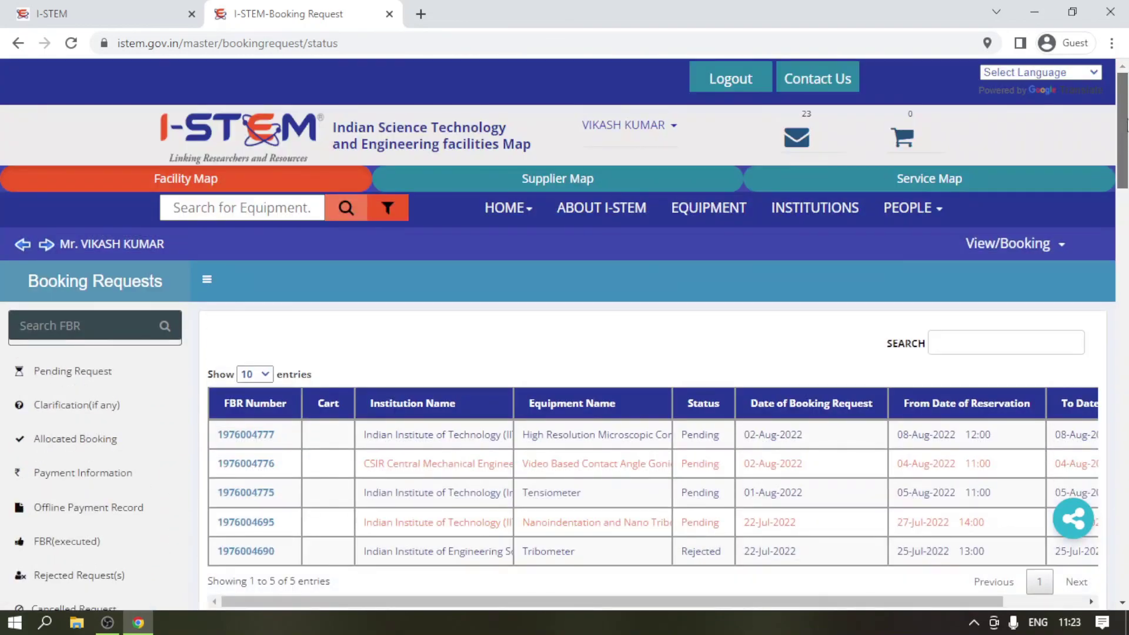